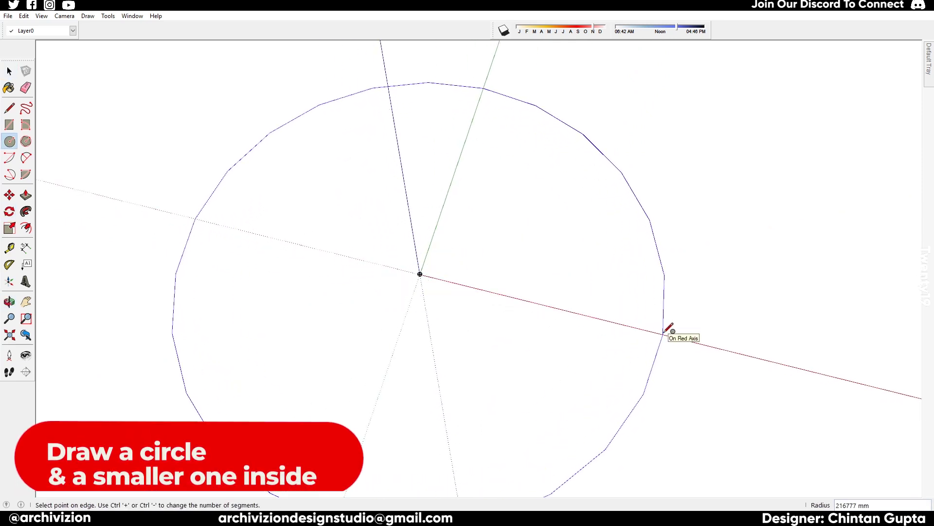
Draw a large circle on the ground plane centred at the origin, and a smaller concentric circle inside it.
{"action": "left_click", "coordinate": [717, 346]}
{"action": "middle_click_drag", "start_coordinate": [717, 346], "coordinate": [492, 312]}
{"action": "scroll", "coordinate": [492, 307], "scroll_direction": "down", "scroll_amount": 2}
{"action": "middle_click_drag", "start_coordinate": [493, 287], "coordinate": [562, 248], "text": "shift"}
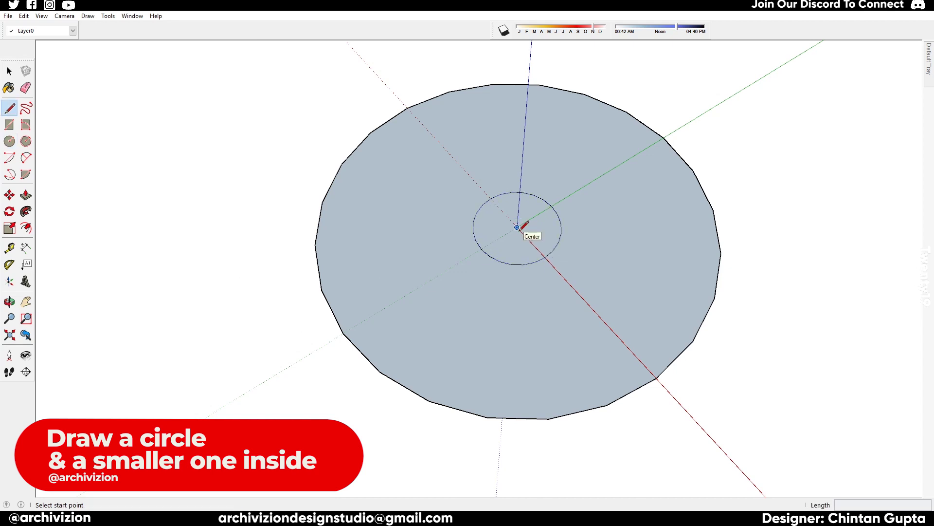
Draw guide lines from the centre to the outer circle's vertex beside the red axis and to the midpoint of the matching inner circle segment.
{"action": "left_click", "coordinate": [517, 228]}
{"action": "left_click", "coordinate": [606, 405]}
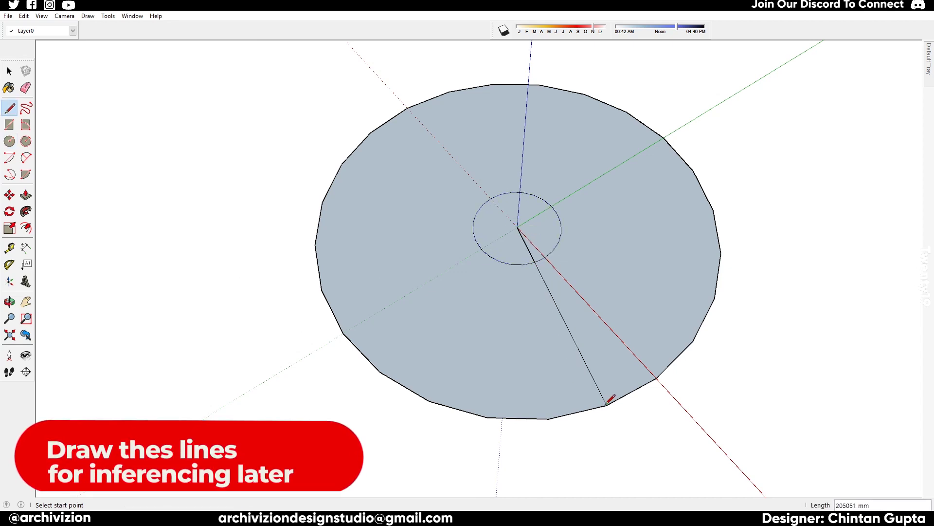
{"action": "key", "text": "space"}
{"action": "scroll", "coordinate": [541, 258], "scroll_direction": "up", "scroll_amount": 3}
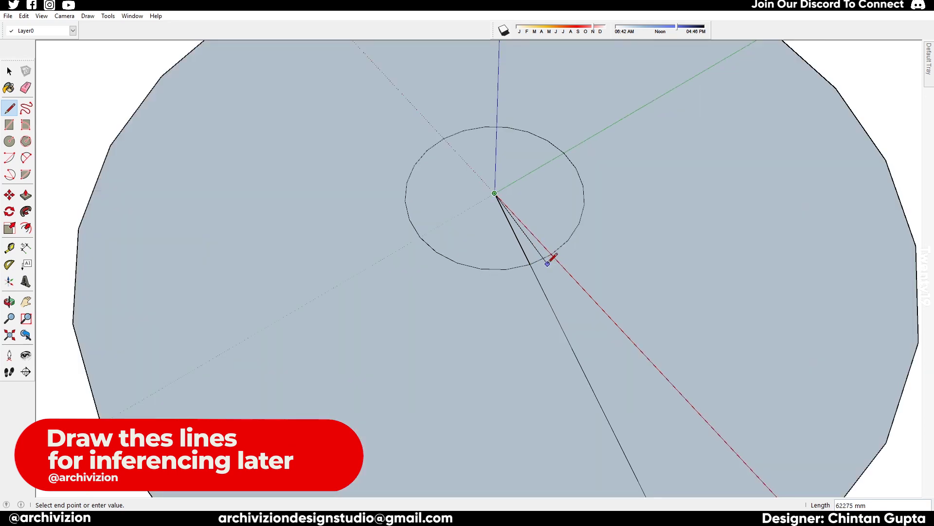
{"action": "key", "text": "space"}
{"action": "scroll", "coordinate": [541, 258], "scroll_direction": "down", "scroll_amount": 4}
{"action": "middle_click_drag", "start_coordinate": [542, 267], "coordinate": [489, 232], "text": "shift"}
{"action": "scroll", "coordinate": [517, 272], "scroll_direction": "up", "scroll_amount": 2}
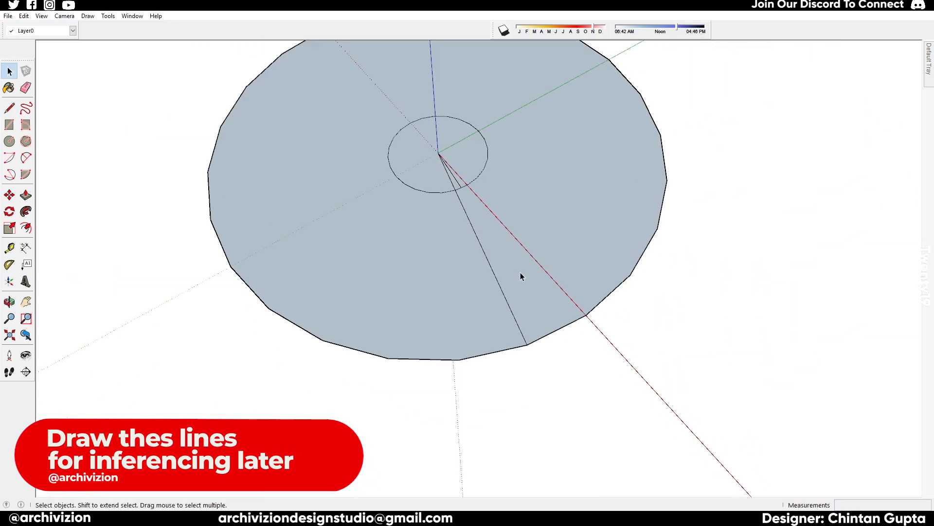
Select both circles and the guide lines, reverse their faces, and make everything a group.
{"action": "scroll", "coordinate": [594, 289], "scroll_direction": "down", "scroll_amount": 2}
{"action": "left_click_drag", "start_coordinate": [716, 367], "coordinate": [285, 85]}
{"action": "right_click", "coordinate": [485, 276]}
{"action": "left_click", "coordinate": [506, 384]}
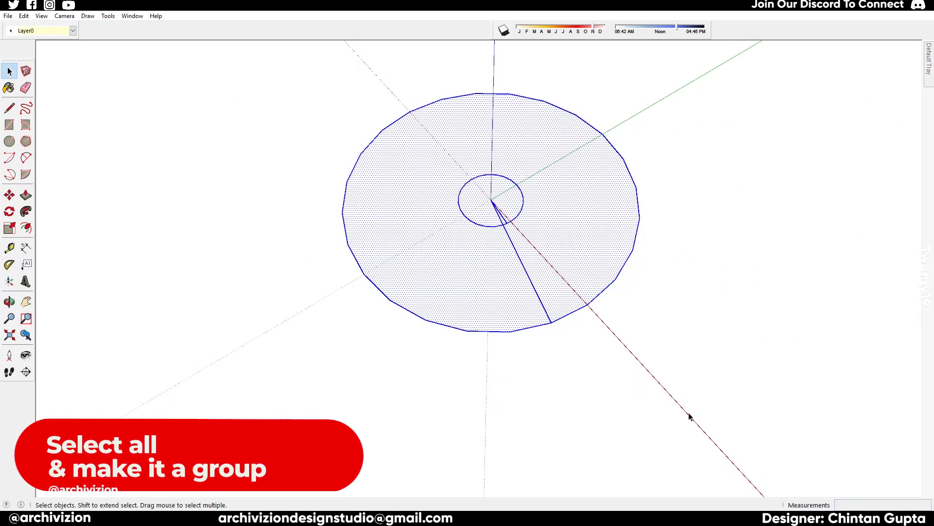
{"action": "right_click", "coordinate": [549, 289]}
{"action": "left_click", "coordinate": [593, 376]}
{"action": "left_click", "coordinate": [617, 313]}
Draw a vertical two-point arc across the outer circle segment beside the red axis, bulging about 27500 mm upward.
{"action": "scroll", "coordinate": [647, 303], "scroll_direction": "up", "scroll_amount": 5}
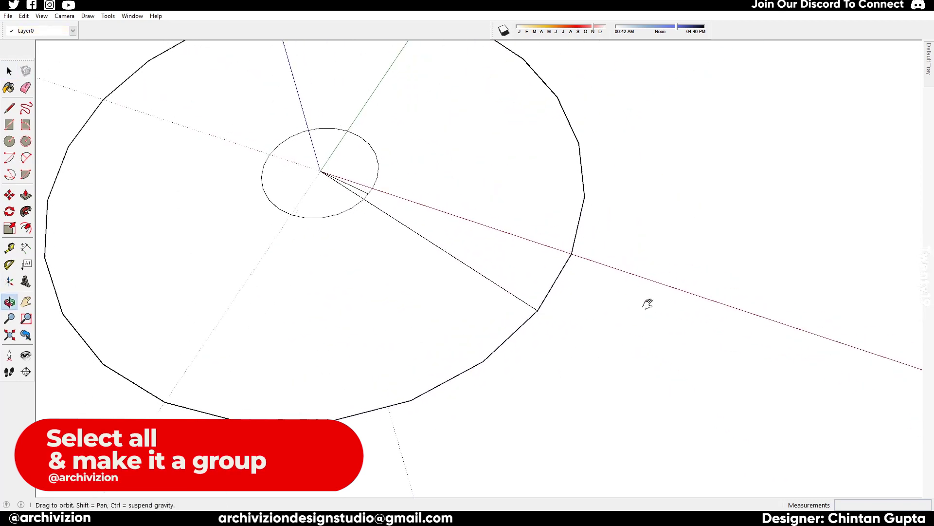
{"action": "left_click", "coordinate": [569, 254]}
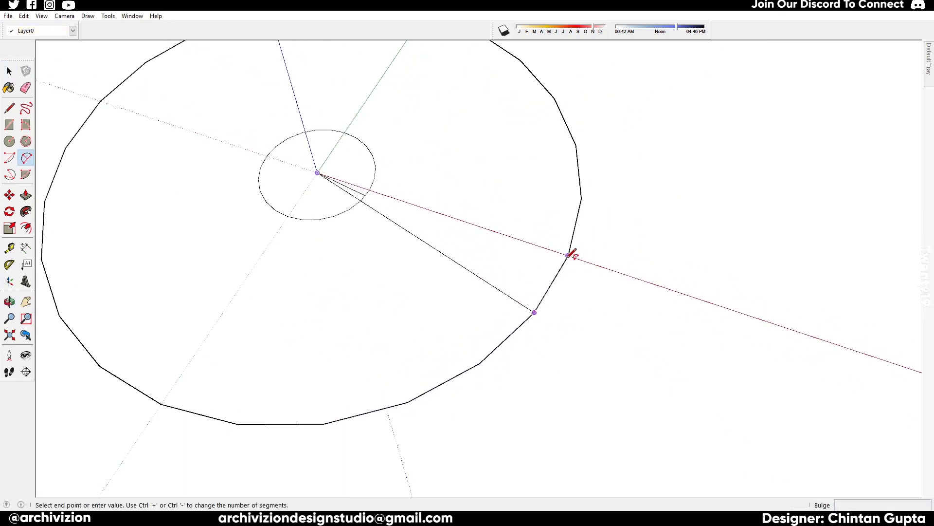
{"action": "scroll", "coordinate": [543, 246], "scroll_direction": "up", "scroll_amount": 5}
{"action": "middle_click_drag", "start_coordinate": [536, 253], "coordinate": [523, 206]}
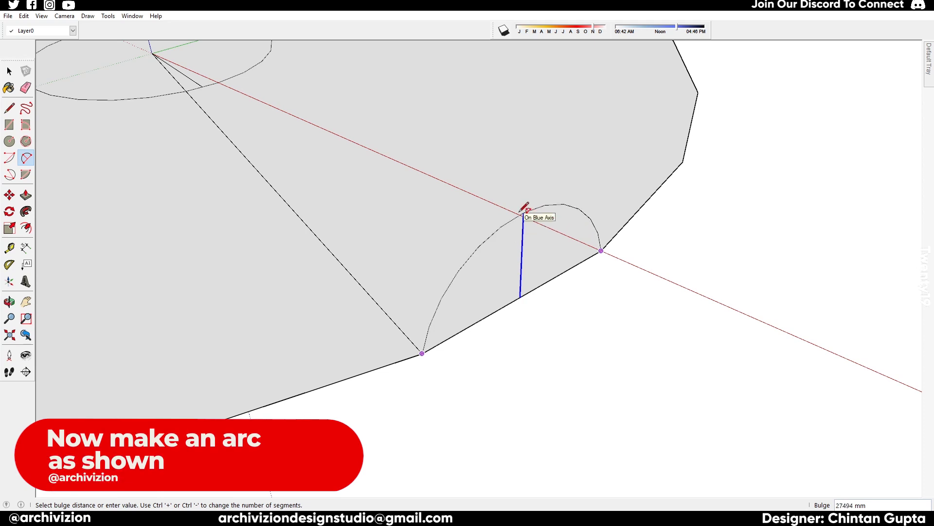
{"action": "left_click", "coordinate": [524, 210]}
Close the arc into a face by redrawing its base edge, and turn on shadows.
{"action": "middle_click_drag", "start_coordinate": [457, 232], "coordinate": [589, 265]}
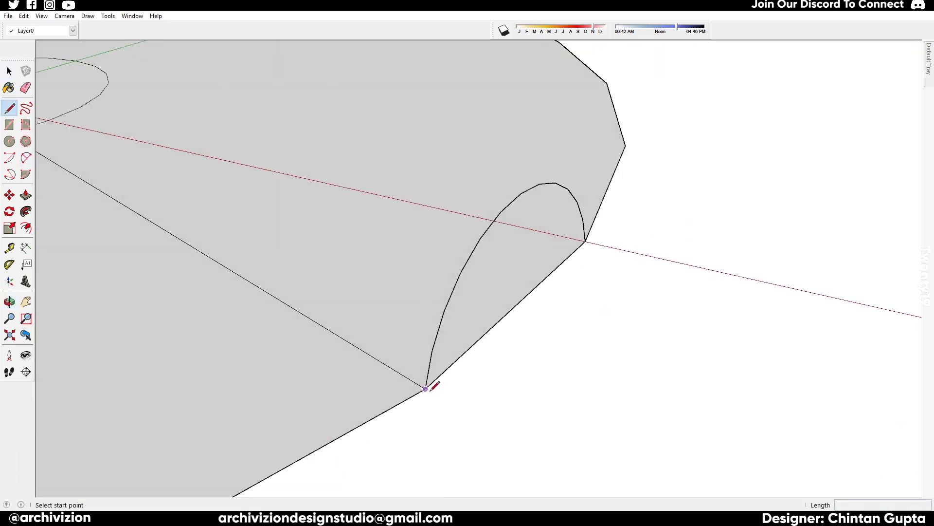
{"action": "left_click", "coordinate": [425, 388]}
{"action": "left_click", "coordinate": [586, 240]}
{"action": "middle_click_drag", "start_coordinate": [586, 240], "coordinate": [564, 288]}
{"action": "key", "text": "space"}
{"action": "left_click", "coordinate": [504, 31]}
{"action": "middle_click_drag", "start_coordinate": [516, 97], "coordinate": [639, 324]}
{"action": "key", "text": "space"}
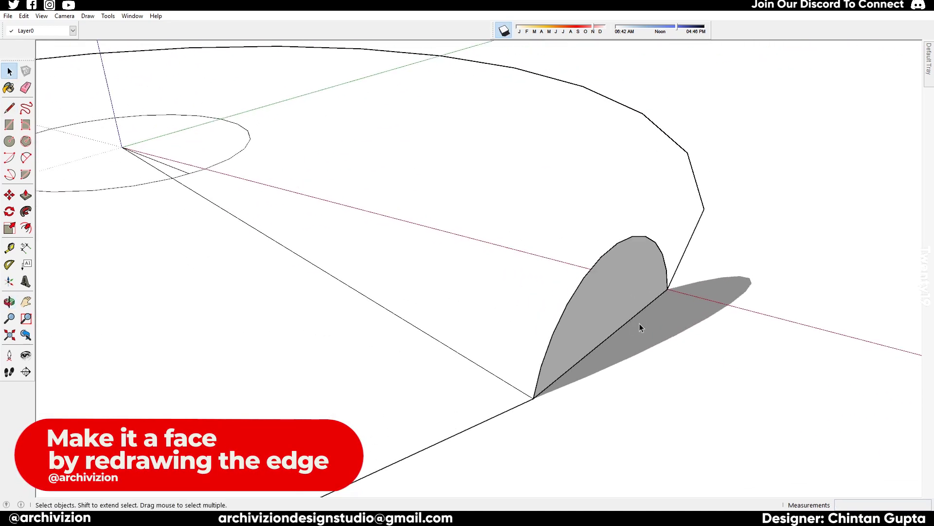
Extrude the arc face about 203300 mm inward to the inner circle with Push/Pull.
{"action": "key", "text": "p"}
{"action": "left_click_drag", "start_coordinate": [590, 282], "coordinate": [198, 188]}
{"action": "middle_click_drag", "start_coordinate": [199, 188], "coordinate": [453, 279]}
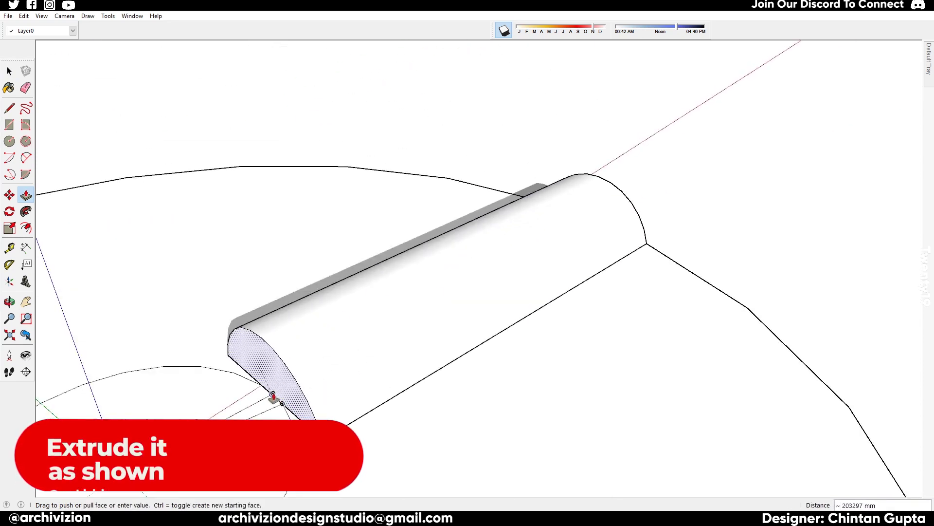
{"action": "left_click", "coordinate": [273, 396]}
Lock the group containing the two circles.
{"action": "middle_click_drag", "start_coordinate": [273, 396], "coordinate": [404, 376]}
{"action": "key", "text": "m"}
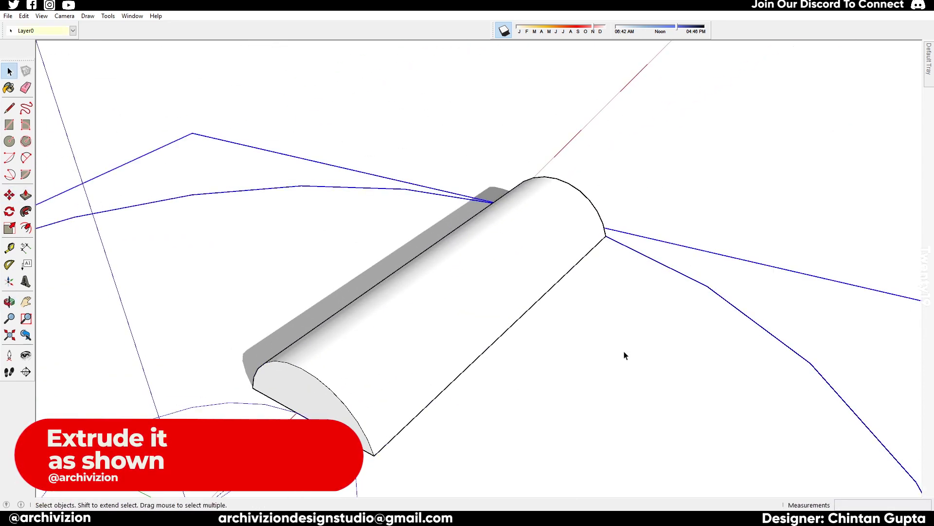
{"action": "right_click", "coordinate": [626, 355]}
{"action": "left_click", "coordinate": [658, 397]}
Taper the extrusion by moving the lower corners of its inner end onto the endpoints of the inner circle segment.
{"action": "key", "text": "m"}
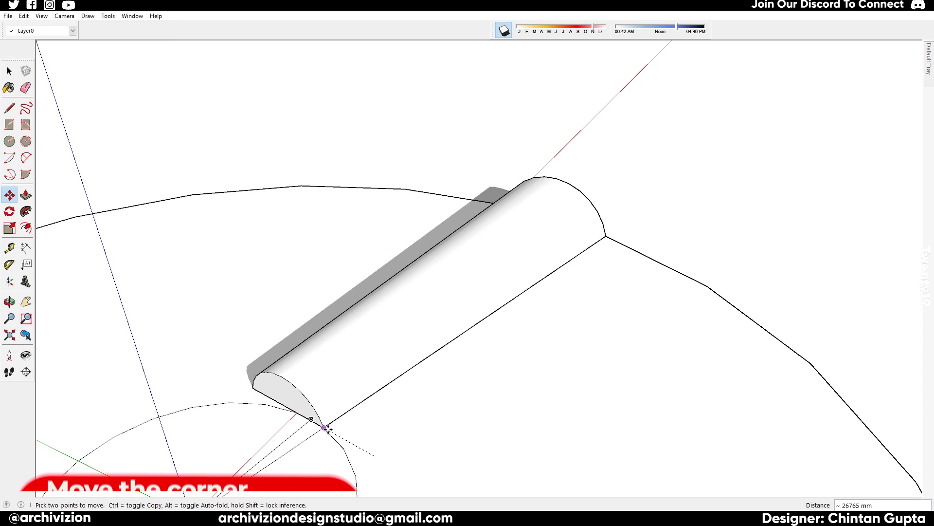
{"action": "left_click", "coordinate": [324, 427]}
{"action": "left_click", "coordinate": [253, 388]}
{"action": "left_click", "coordinate": [296, 412]}
Copy the large outer end face from its base midpoint to the midpoint of the tapered inner end's base.
{"action": "middle_click_drag", "start_coordinate": [297, 413], "coordinate": [671, 317]}
{"action": "double_click", "coordinate": [670, 317]}
{"action": "key", "text": "m"}
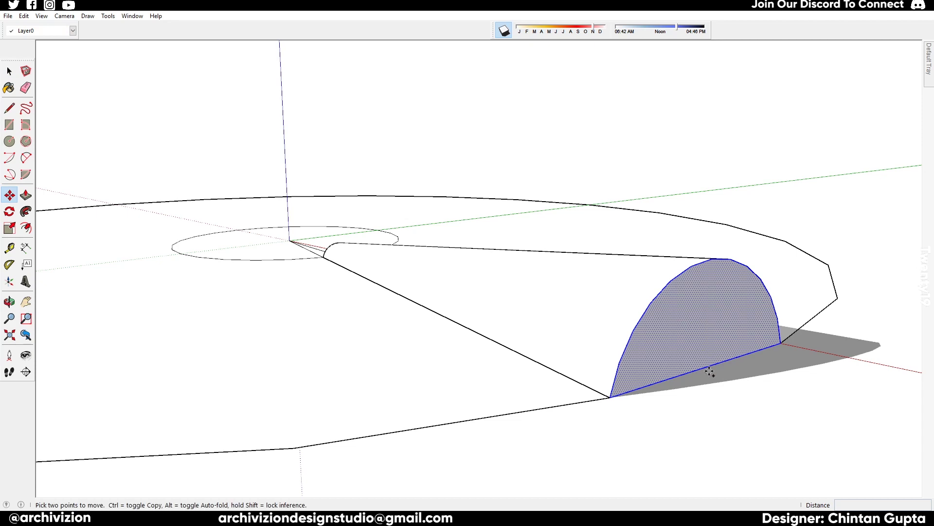
{"action": "left_click", "coordinate": [705, 366]}
{"action": "scroll", "coordinate": [457, 304], "scroll_direction": "down", "scroll_amount": 2}
{"action": "middle_click_drag", "start_coordinate": [457, 306], "coordinate": [678, 336]}
{"action": "scroll", "coordinate": [589, 325], "scroll_direction": "up", "scroll_amount": 5}
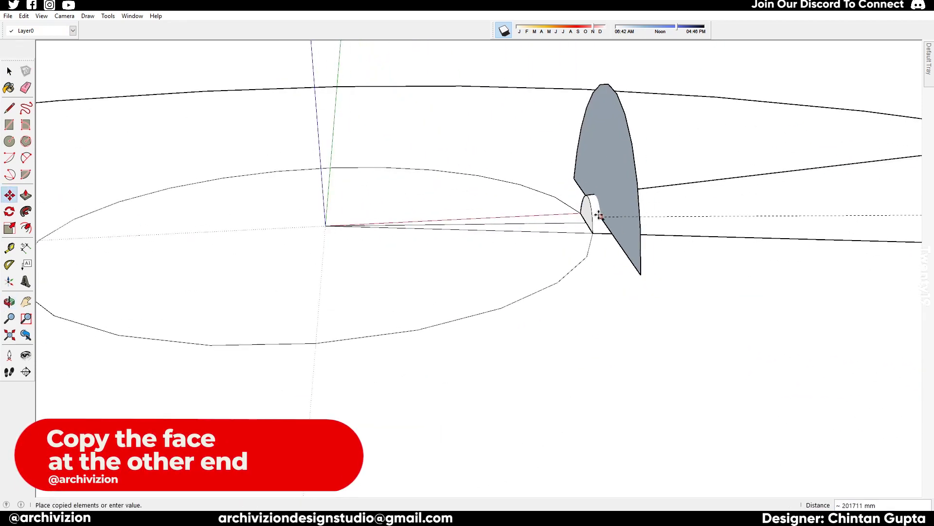
{"action": "left_click", "coordinate": [587, 224]}
Divide the copy distance by 12 to array the face evenly along the tapered extrusion.
{"action": "middle_click_drag", "start_coordinate": [588, 223], "coordinate": [605, 365]}
{"action": "scroll", "coordinate": [743, 390], "scroll_direction": "up", "scroll_amount": 2}
{"action": "middle_click_drag", "start_coordinate": [743, 390], "coordinate": [671, 381]}
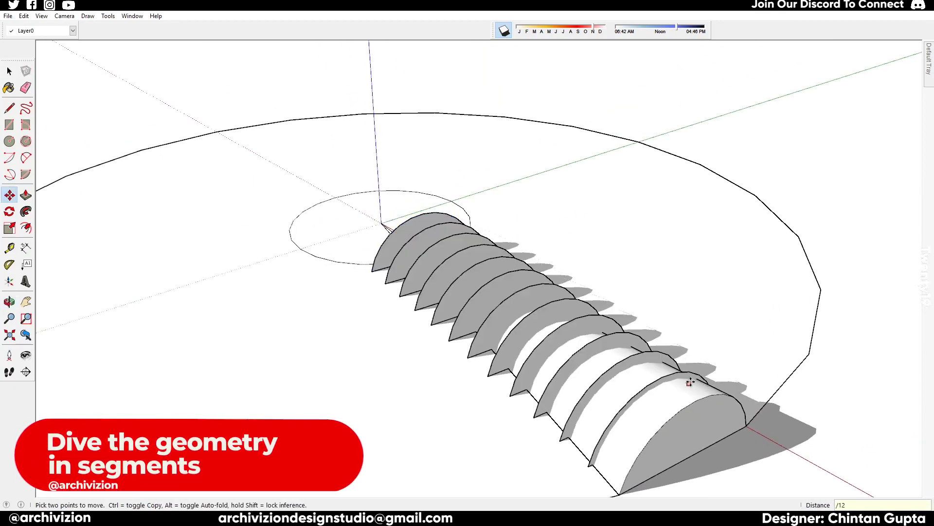
Select the tapered extrusion with all arrayed faces and intersect their faces.
{"action": "middle_click_drag", "start_coordinate": [689, 381], "coordinate": [534, 374]}
{"action": "scroll", "coordinate": [534, 374], "scroll_direction": "down", "scroll_amount": 2}
{"action": "key", "text": "m"}
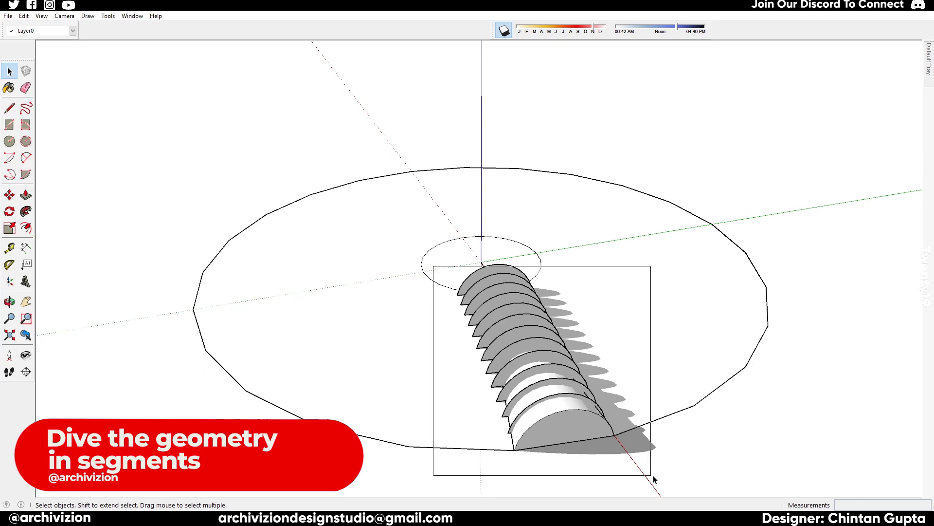
{"action": "left_click_drag", "start_coordinate": [653, 476], "coordinate": [657, 480]}
{"action": "middle_click_drag", "start_coordinate": [657, 480], "coordinate": [584, 492]}
{"action": "left_click", "coordinate": [460, 253]}
{"action": "left_click", "coordinate": [462, 292]}
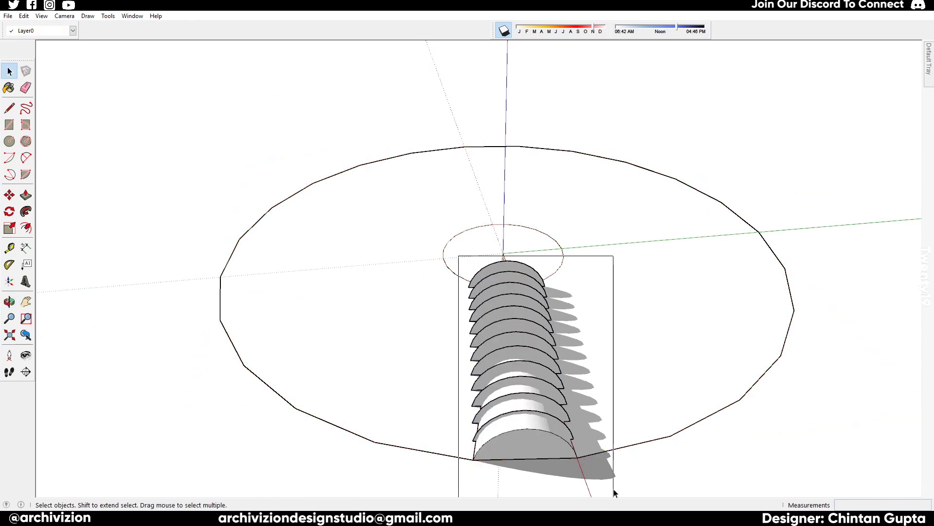
{"action": "left_click_drag", "start_coordinate": [614, 489], "coordinate": [614, 489]}
{"action": "right_click", "coordinate": [539, 436]}
{"action": "mouse_move", "coordinate": [631, 357]}
{"action": "left_click", "coordinate": [676, 365]}
{"action": "scroll", "coordinate": [538, 462], "scroll_direction": "up", "scroll_amount": 1}
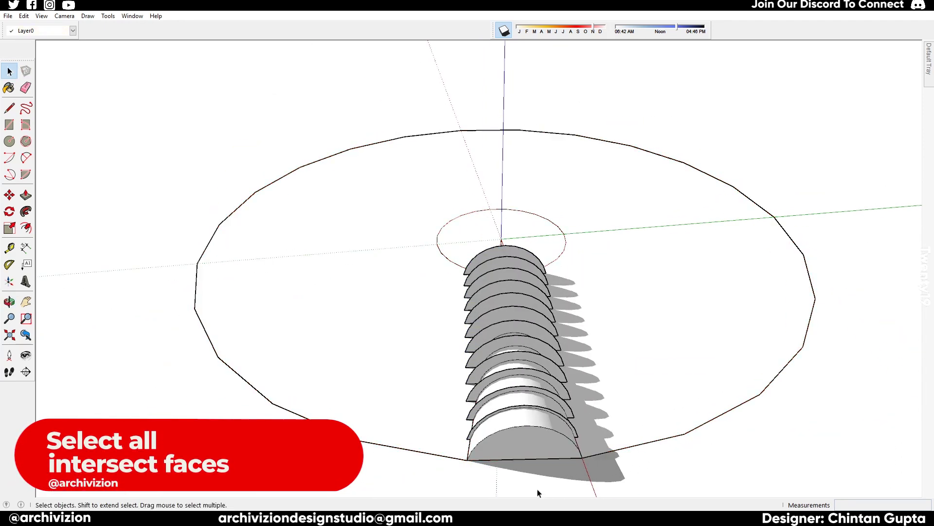
Erase the overhanging parts of the arrayed faces along the side opposite the red axis.
{"action": "scroll", "coordinate": [537, 492], "scroll_direction": "up", "scroll_amount": 8}
{"action": "key", "text": "e"}
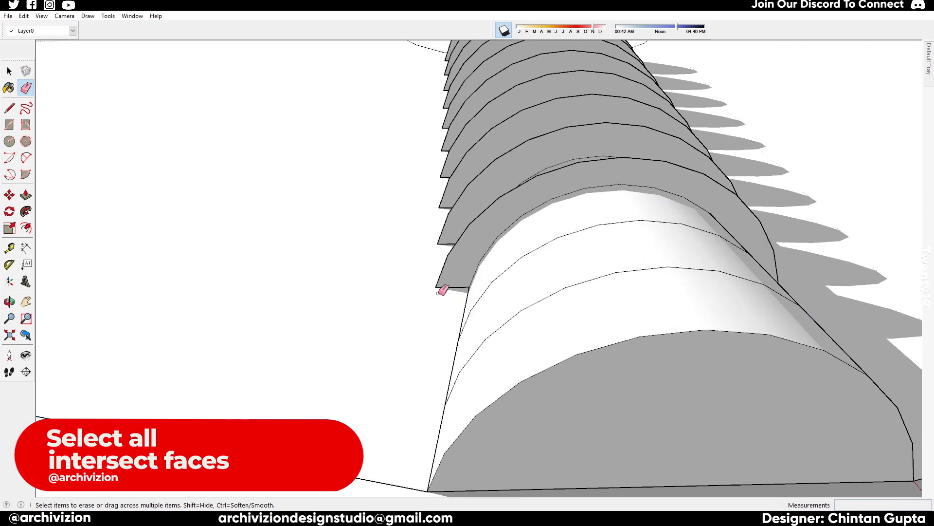
{"action": "left_click_drag", "start_coordinate": [442, 290], "coordinate": [446, 176]}
{"action": "left_click_drag", "start_coordinate": [451, 90], "coordinate": [453, 92]}
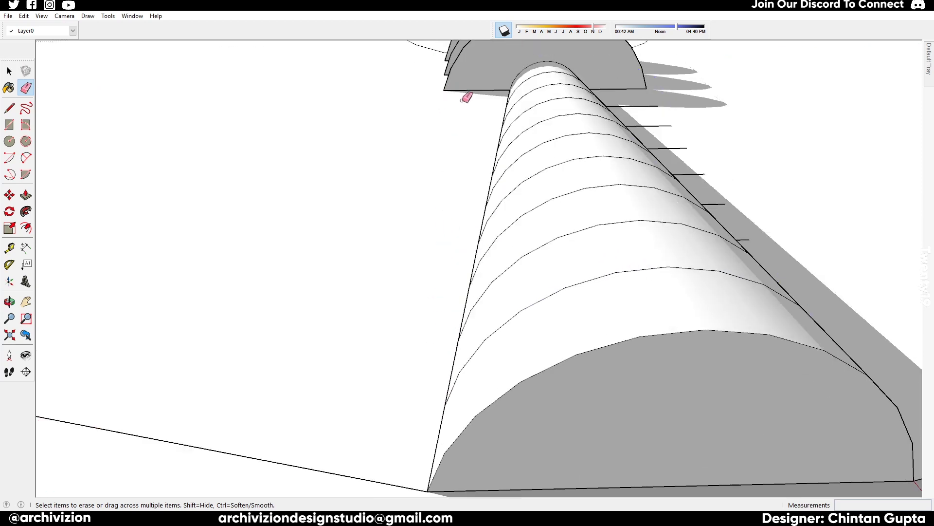
{"action": "middle_click_drag", "start_coordinate": [454, 112], "coordinate": [486, 158]}
{"action": "left_click_drag", "start_coordinate": [472, 90], "coordinate": [473, 92]}
Erase the leftover edge stubs sticking out along the red-axis side of the tapered extrusion.
{"action": "middle_click_drag", "start_coordinate": [621, 108], "coordinate": [679, 143]}
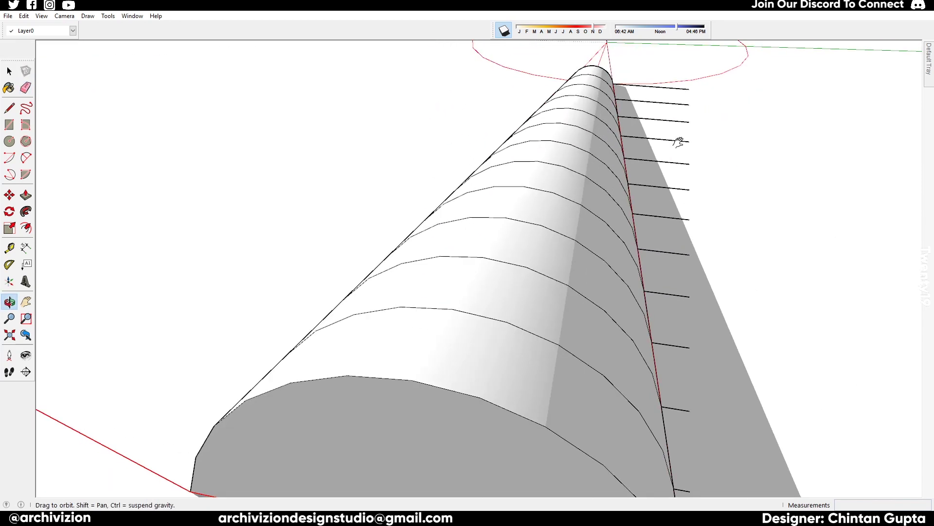
{"action": "left_click_drag", "start_coordinate": [685, 357], "coordinate": [684, 357]}
{"action": "middle_click_drag", "start_coordinate": [684, 357], "coordinate": [670, 284]}
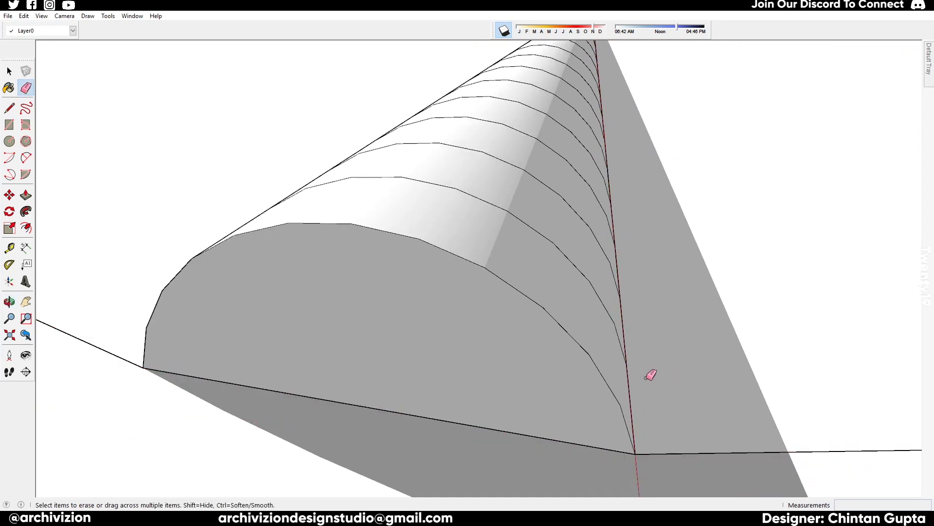
Rotate the outer end face about the circle centre onto the adjacent outer circle segment.
{"action": "scroll", "coordinate": [639, 375], "scroll_direction": "down", "scroll_amount": 4}
{"action": "middle_click_drag", "start_coordinate": [609, 380], "coordinate": [582, 316]}
{"action": "scroll", "coordinate": [615, 358], "scroll_direction": "up", "scroll_amount": 2}
{"action": "scroll", "coordinate": [582, 355], "scroll_direction": "down", "scroll_amount": 2}
{"action": "scroll", "coordinate": [582, 317], "scroll_direction": "down", "scroll_amount": 1}
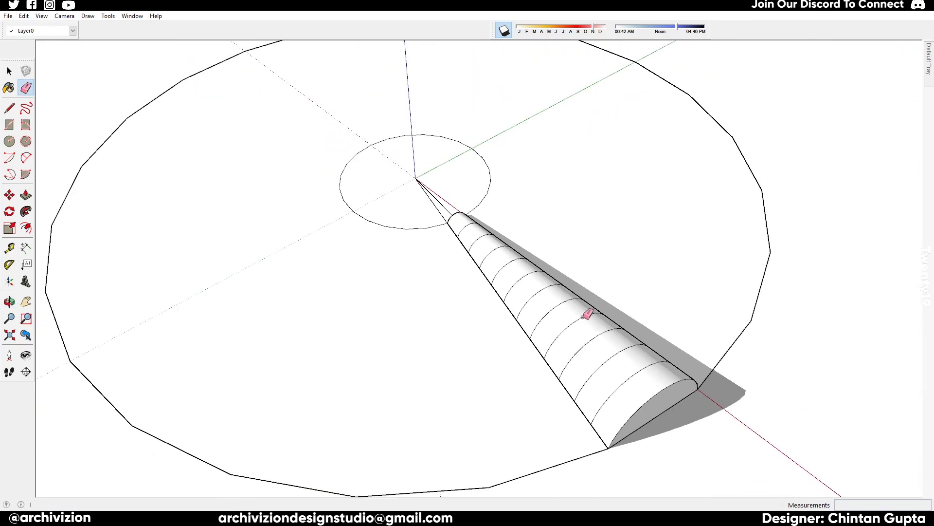
{"action": "key", "text": "space"}
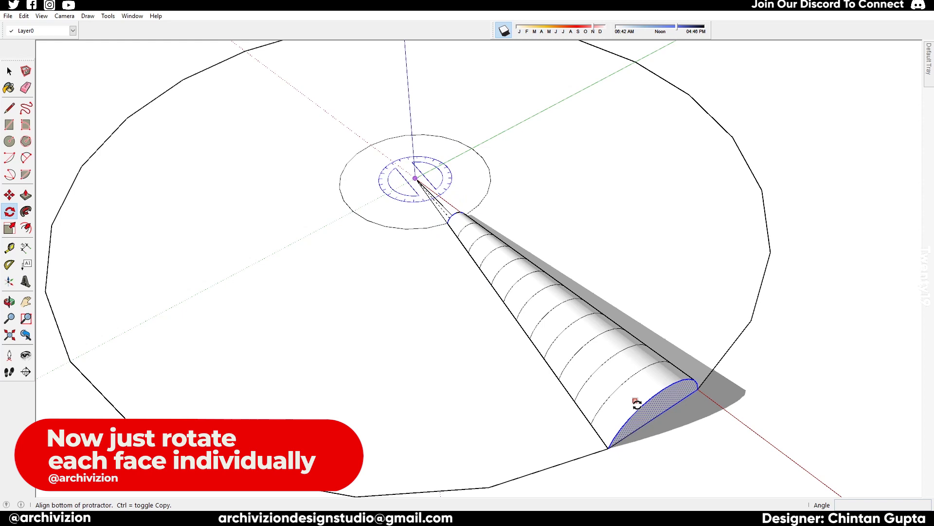
{"action": "left_click", "coordinate": [656, 420]}
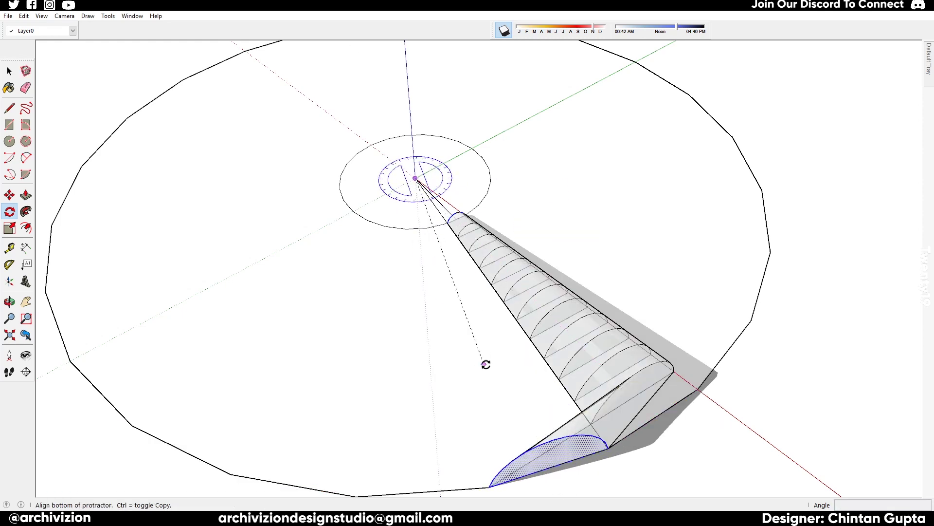
Rotate the second cross-section from the outer end about the circle centre, following the swung end face.
{"action": "middle_click_drag", "start_coordinate": [484, 365], "coordinate": [438, 233]}
{"action": "scroll", "coordinate": [399, 351], "scroll_direction": "down", "scroll_amount": 4}
{"action": "middle_click_drag", "start_coordinate": [438, 272], "coordinate": [351, 204]}
{"action": "scroll", "coordinate": [484, 338], "scroll_direction": "up", "scroll_amount": 4}
{"action": "double_click", "coordinate": [460, 263], "text": "shift"}
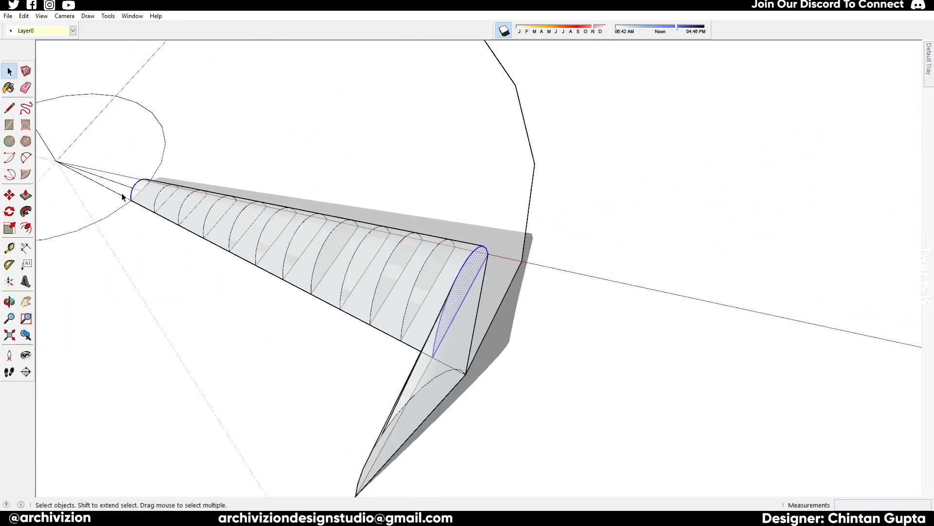
{"action": "left_click", "coordinate": [470, 300]}
{"action": "left_click", "coordinate": [394, 398]}
Rotate the third cross-section from the outer end about the circle centre by about 12.5 degrees.
{"action": "scroll", "coordinate": [337, 363], "scroll_direction": "down", "scroll_amount": 2}
{"action": "middle_click_drag", "start_coordinate": [189, 228], "coordinate": [412, 474]}
{"action": "left_click_drag", "start_coordinate": [536, 272], "coordinate": [575, 384]}
{"action": "middle_click_drag", "start_coordinate": [576, 384], "coordinate": [467, 258]}
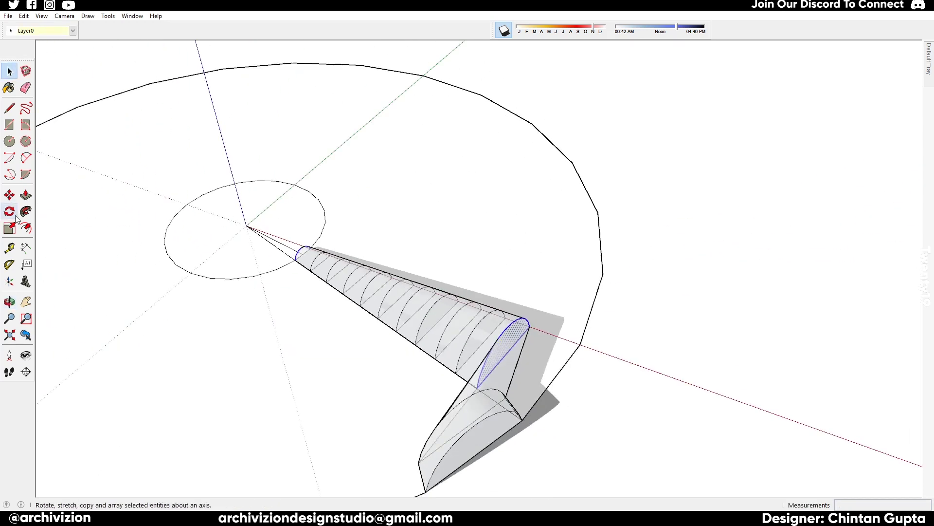
{"action": "left_click", "coordinate": [506, 359]}
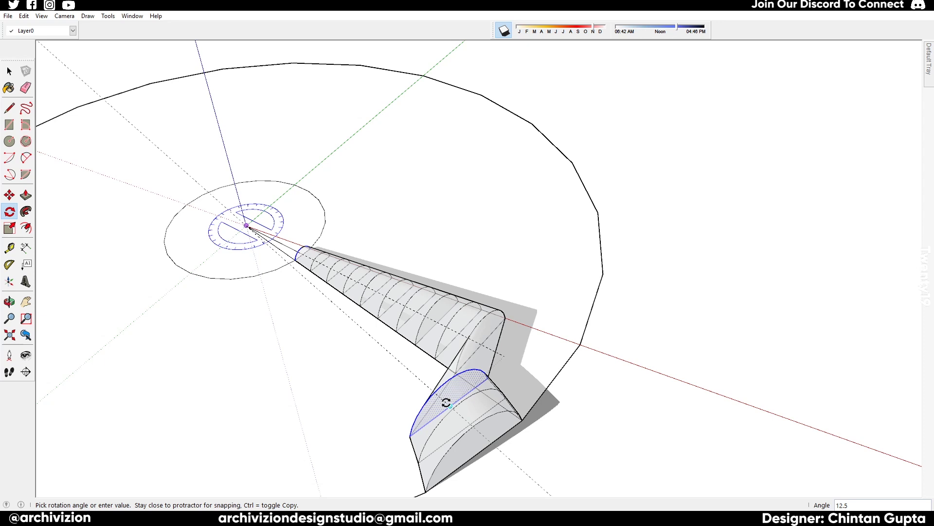
{"action": "left_click", "coordinate": [448, 403]}
Rotate the fourth cross-section from the outer end about the circle centre by about 10 degrees.
{"action": "middle_click_drag", "start_coordinate": [448, 403], "coordinate": [522, 433]}
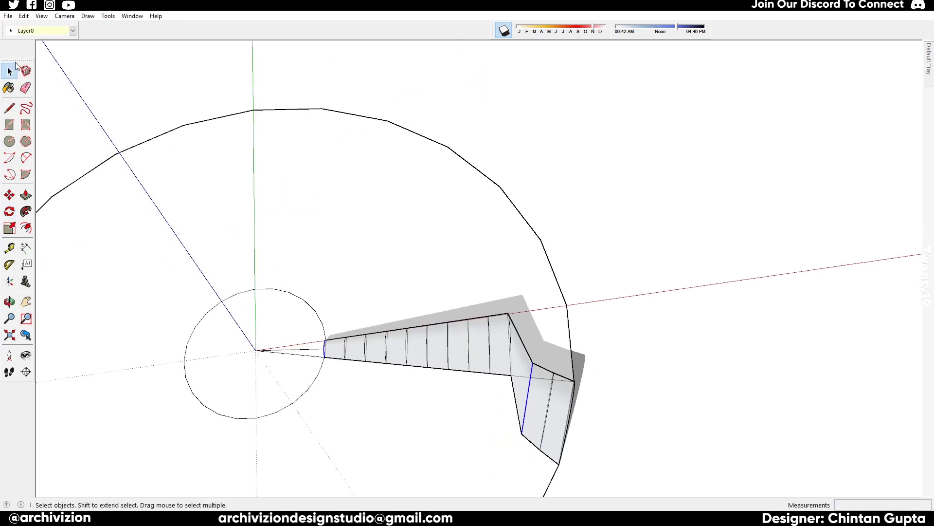
{"action": "middle_click_drag", "start_coordinate": [476, 282], "coordinate": [370, 311]}
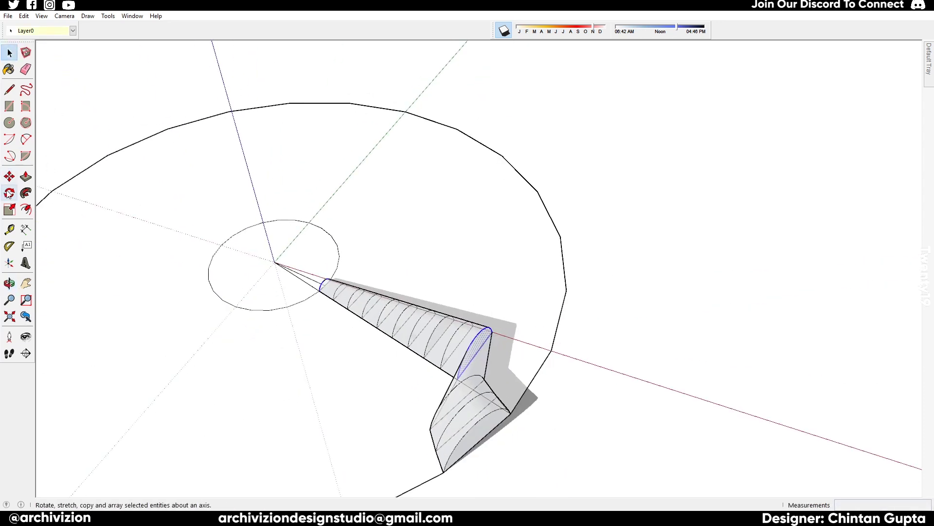
{"action": "middle_click_drag", "start_coordinate": [450, 382], "coordinate": [389, 364]}
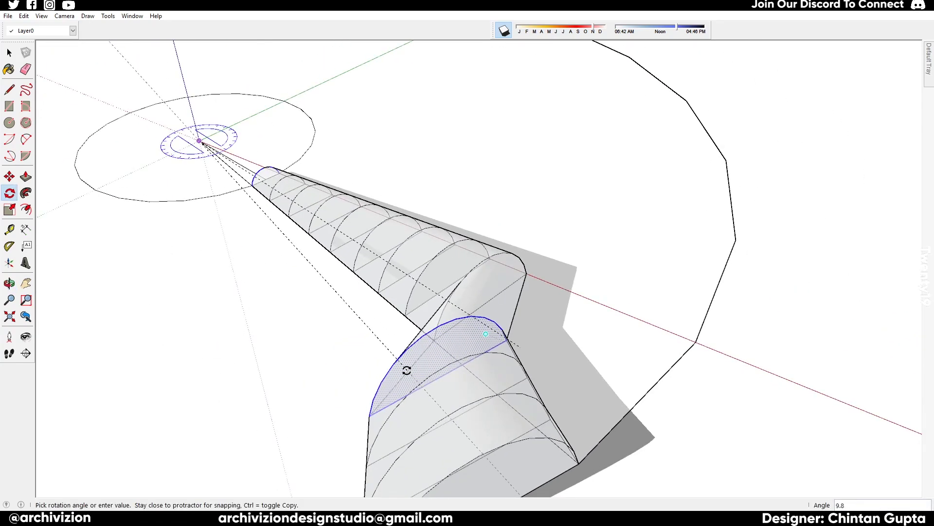
{"action": "key", "text": "Escape"}
{"action": "left_click", "coordinate": [520, 323]}
{"action": "middle_click_drag", "start_coordinate": [453, 388], "coordinate": [496, 383]}
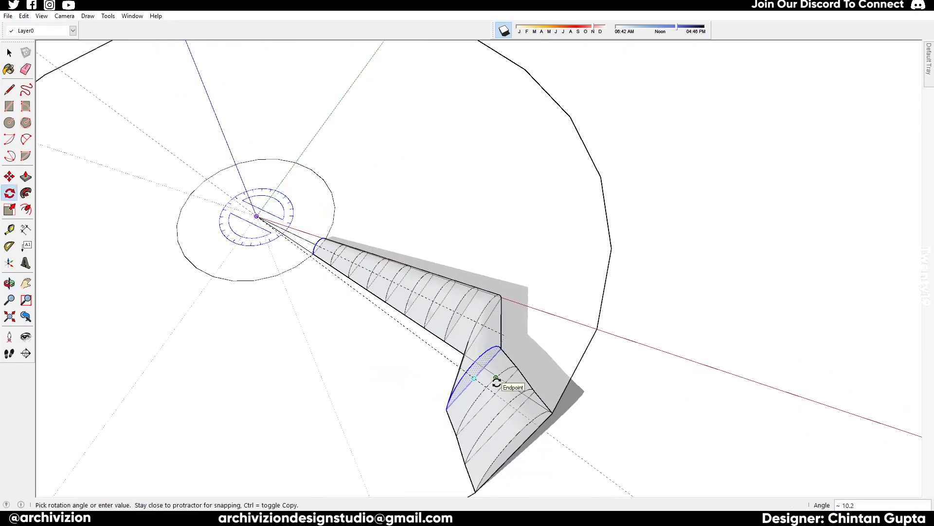
{"action": "scroll", "coordinate": [496, 383], "scroll_direction": "up", "scroll_amount": 3}
{"action": "scroll", "coordinate": [496, 392], "scroll_direction": "down", "scroll_amount": 6}
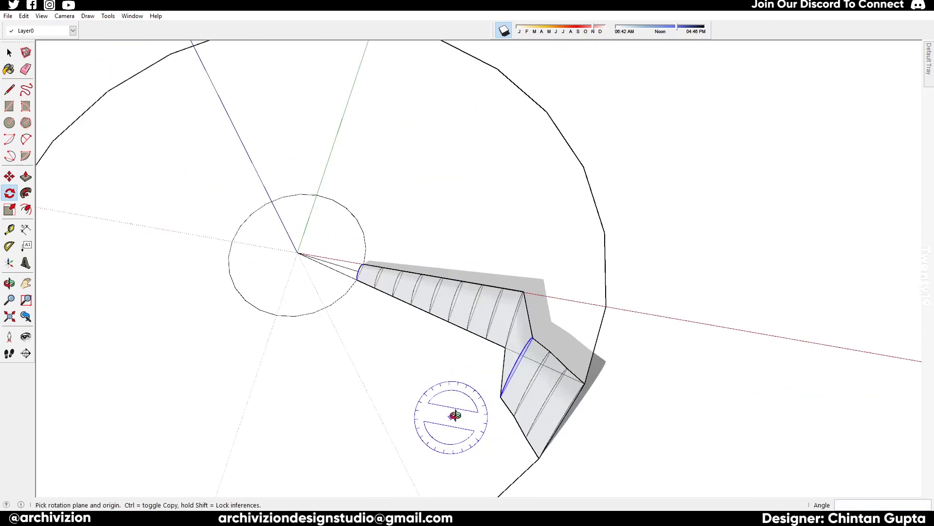
Rotate the fifth cross-section from the outer end about the circle centre by about 9 degrees.
{"action": "middle_click_drag", "start_coordinate": [455, 415], "coordinate": [492, 418]}
{"action": "key", "text": "space"}
{"action": "scroll", "coordinate": [529, 316], "scroll_direction": "up", "scroll_amount": 4}
{"action": "middle_click_drag", "start_coordinate": [734, 236], "coordinate": [751, 229]}
{"action": "middle_click_drag", "start_coordinate": [460, 486], "coordinate": [506, 438]}
{"action": "double_click", "coordinate": [560, 311]}
{"action": "middle_click_drag", "start_coordinate": [535, 322], "coordinate": [591, 287]}
{"action": "left_click", "coordinate": [213, 137]}
{"action": "scroll", "coordinate": [476, 382], "scroll_direction": "down", "scroll_amount": 3}
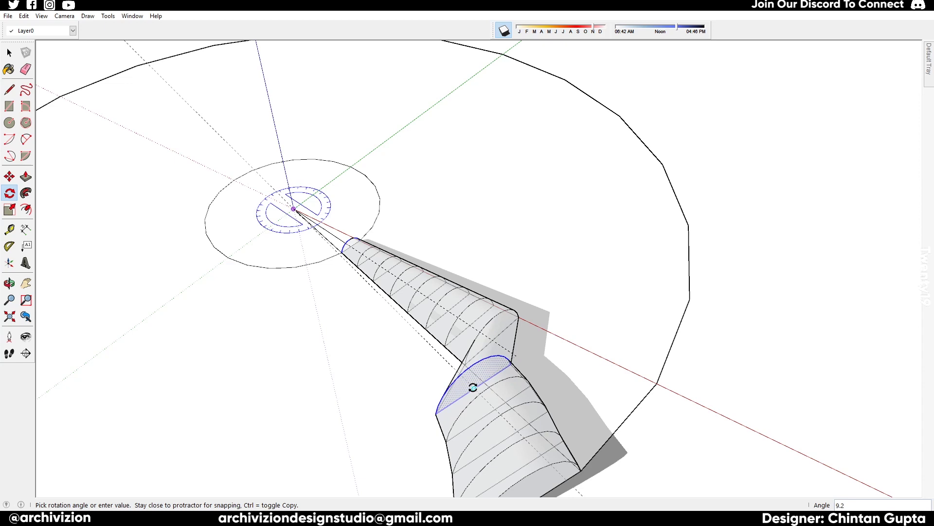
{"action": "scroll", "coordinate": [474, 380], "scroll_direction": "up", "scroll_amount": 3}
{"action": "left_click", "coordinate": [490, 394]}
{"action": "scroll", "coordinate": [490, 394], "scroll_direction": "down", "scroll_amount": 3}
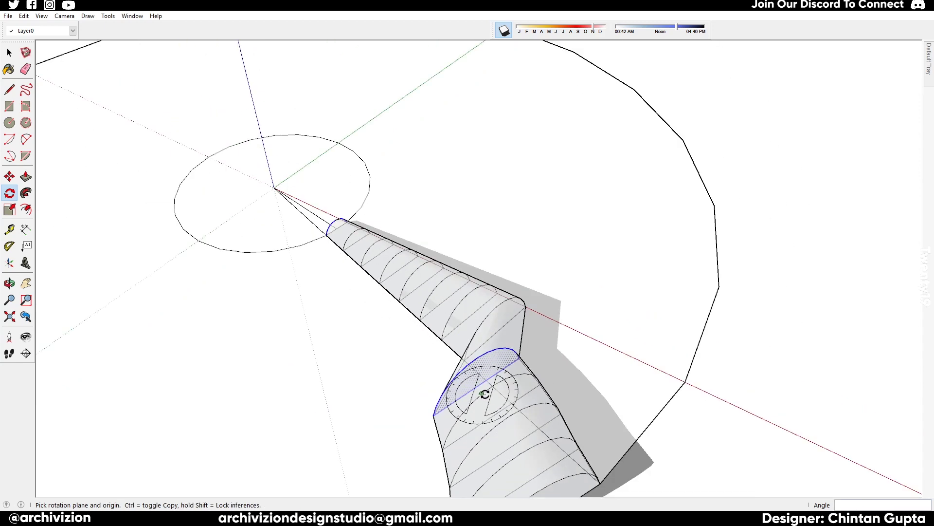
Rotate the sixth cross-section from the outer end about the circle centre, continuing the curve of the swung sections.
{"action": "middle_click_drag", "start_coordinate": [490, 393], "coordinate": [184, 261]}
{"action": "middle_click_drag", "start_coordinate": [511, 224], "coordinate": [47, 112]}
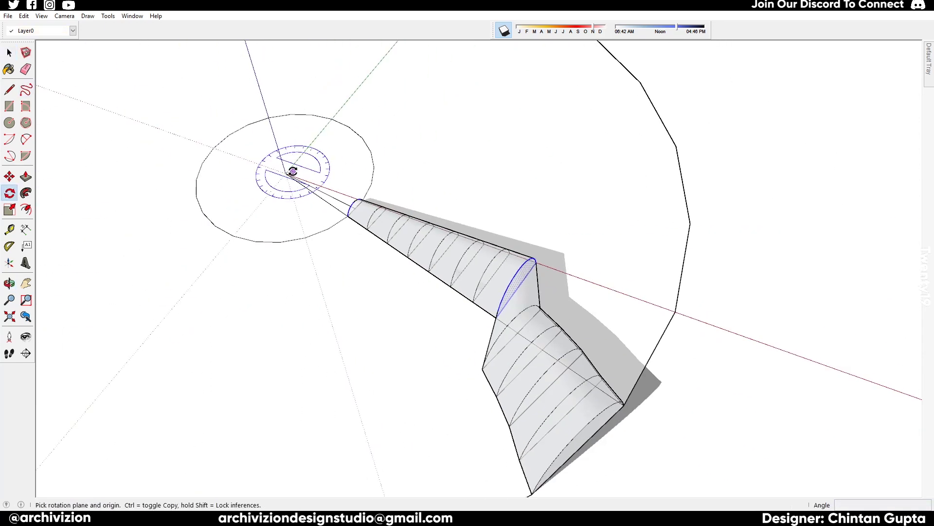
{"action": "scroll", "coordinate": [477, 282], "scroll_direction": "up", "scroll_amount": 3}
{"action": "scroll", "coordinate": [430, 321], "scroll_direction": "up", "scroll_amount": 2}
{"action": "scroll", "coordinate": [434, 315], "scroll_direction": "down", "scroll_amount": 4}
{"action": "middle_click_drag", "start_coordinate": [434, 314], "coordinate": [414, 277]}
Rotate the seventh cross-section from the outer end about the circle centre to follow the curve.
{"action": "key", "text": "space"}
{"action": "left_click_drag", "start_coordinate": [396, 230], "coordinate": [448, 371]}
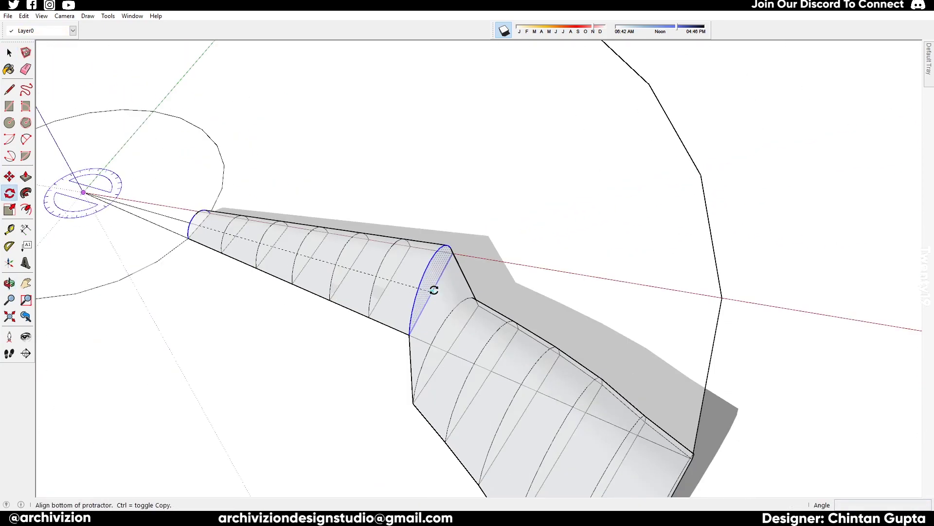
{"action": "left_click", "coordinate": [434, 291]}
{"action": "scroll", "coordinate": [437, 342], "scroll_direction": "up", "scroll_amount": 2}
{"action": "left_click", "coordinate": [424, 330]}
{"action": "scroll", "coordinate": [424, 330], "scroll_direction": "down", "scroll_amount": 5}
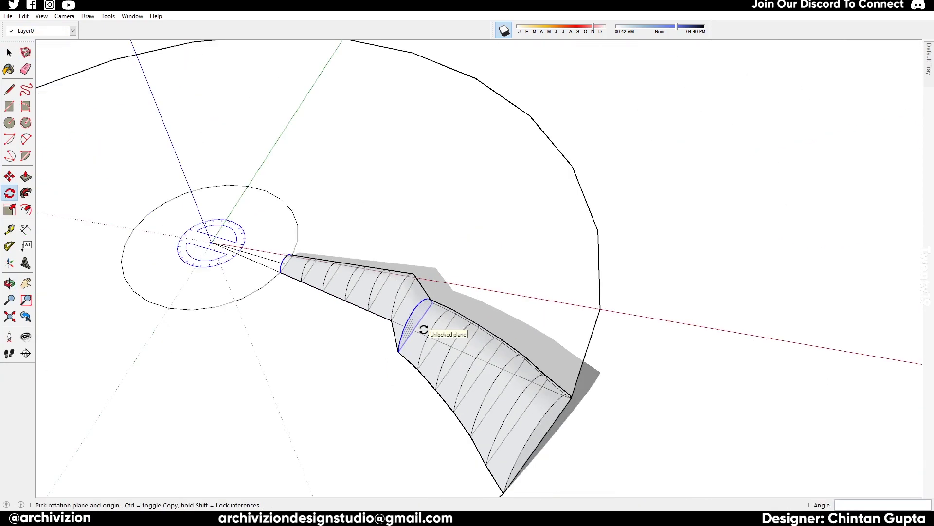
Rotate the eighth cross-section from the outer end about the circle centre by about 4.4 degrees.
{"action": "middle_click_drag", "start_coordinate": [424, 330], "coordinate": [384, 354]}
{"action": "left_click", "coordinate": [10, 53]}
{"action": "scroll", "coordinate": [483, 330], "scroll_direction": "up", "scroll_amount": 3}
{"action": "left_click", "coordinate": [347, 274]}
{"action": "middle_click_drag", "start_coordinate": [347, 274], "coordinate": [377, 277]}
{"action": "left_click_drag", "start_coordinate": [378, 277], "coordinate": [411, 388]}
{"action": "left_click_drag", "start_coordinate": [411, 388], "coordinate": [411, 389]}
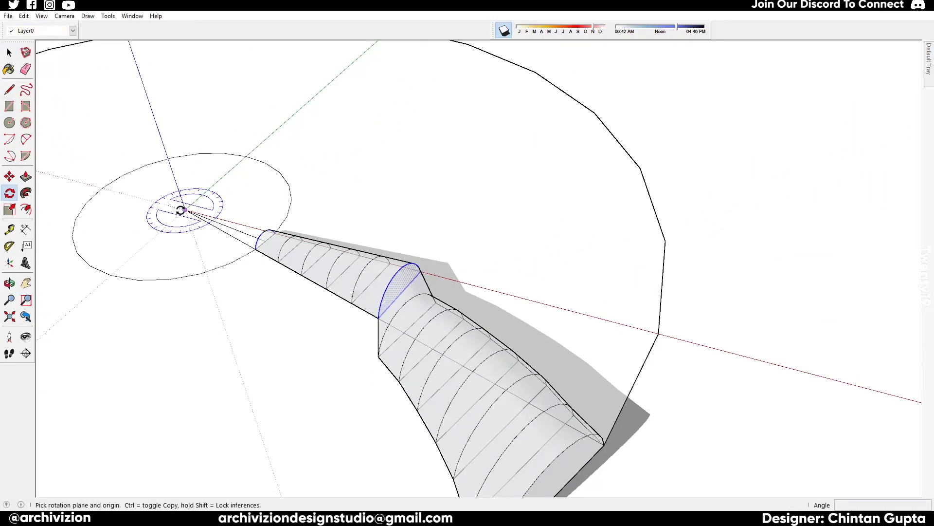
{"action": "scroll", "coordinate": [384, 307], "scroll_direction": "up", "scroll_amount": 4}
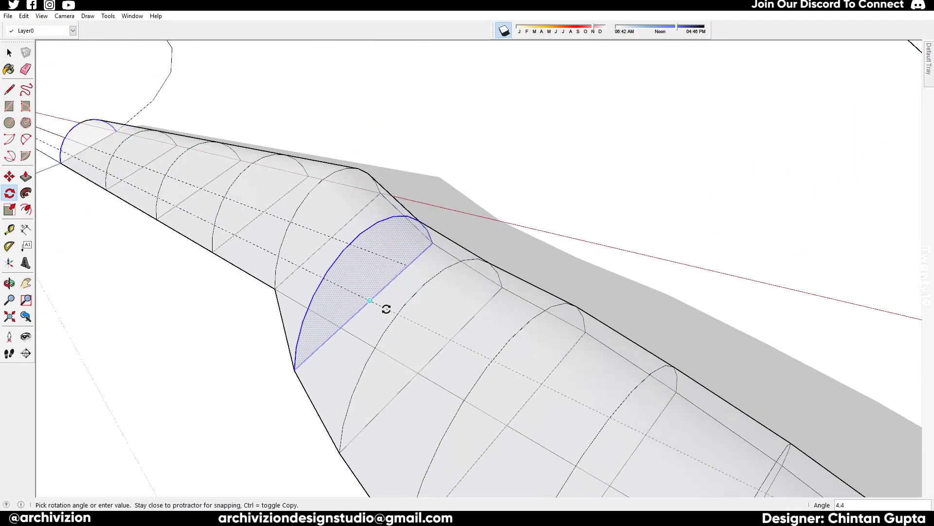
Rotate the ninth cross-section from the outer end slightly about the circle centre to soften the bend.
{"action": "middle_click_drag", "start_coordinate": [384, 306], "coordinate": [102, 264]}
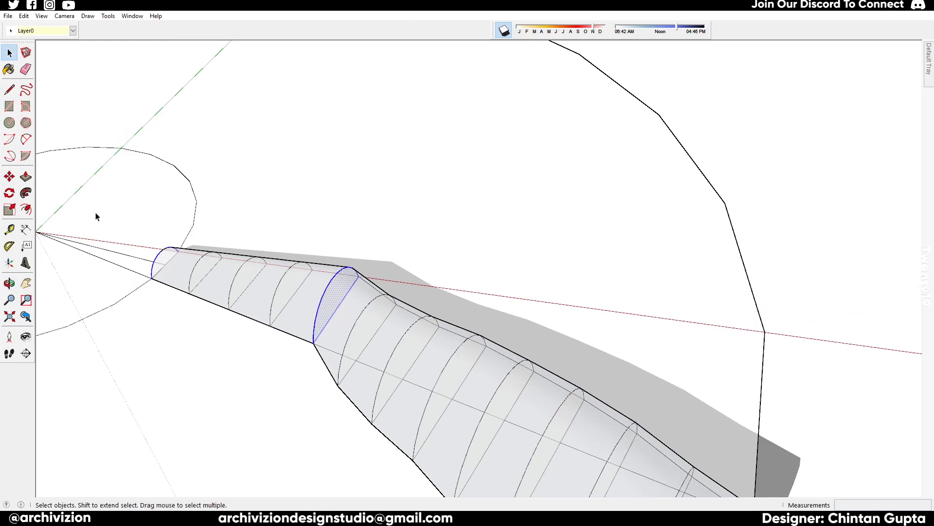
{"action": "key", "text": "q"}
{"action": "scroll", "coordinate": [272, 178], "scroll_direction": "up", "scroll_amount": 2}
{"action": "left_click", "coordinate": [627, 380]}
{"action": "scroll", "coordinate": [613, 385], "scroll_direction": "down", "scroll_amount": 3}
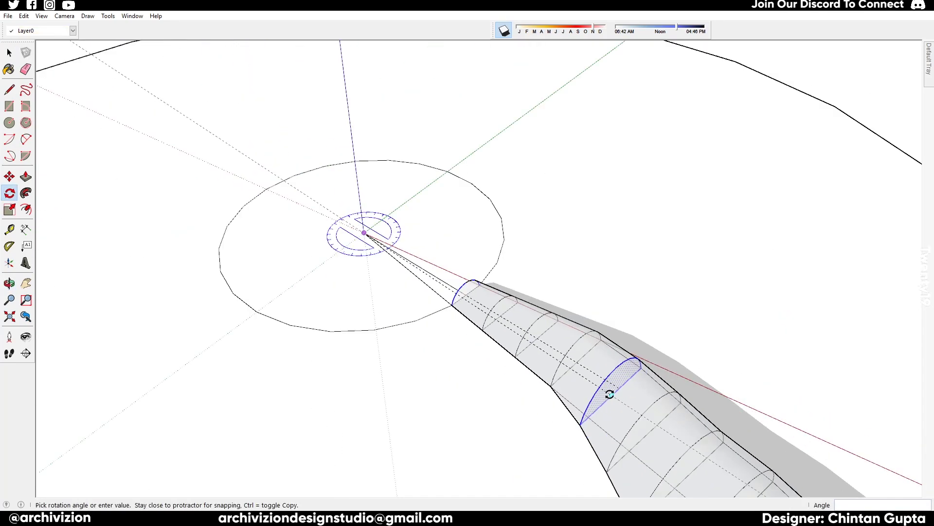
{"action": "scroll", "coordinate": [609, 399], "scroll_direction": "up", "scroll_amount": 4}
{"action": "left_click", "coordinate": [606, 406]}
{"action": "scroll", "coordinate": [606, 406], "scroll_direction": "down", "scroll_amount": 3}
Fine-tune the eighth cross-section from the outer end by rotating it about 1 degree around the circle centre.
{"action": "middle_click_drag", "start_coordinate": [605, 405], "coordinate": [608, 236]}
{"action": "scroll", "coordinate": [475, 411], "scroll_direction": "up", "scroll_amount": 2}
{"action": "key", "text": "space"}
{"action": "left_click_drag", "start_coordinate": [609, 236], "coordinate": [625, 405]}
{"action": "middle_click_drag", "start_coordinate": [625, 405], "coordinate": [547, 207]}
{"action": "left_click_drag", "start_coordinate": [547, 207], "coordinate": [601, 328]}
{"action": "middle_click_drag", "start_coordinate": [601, 328], "coordinate": [560, 170]}
{"action": "key", "text": "q"}
{"action": "scroll", "coordinate": [286, 160], "scroll_direction": "up", "scroll_amount": 2}
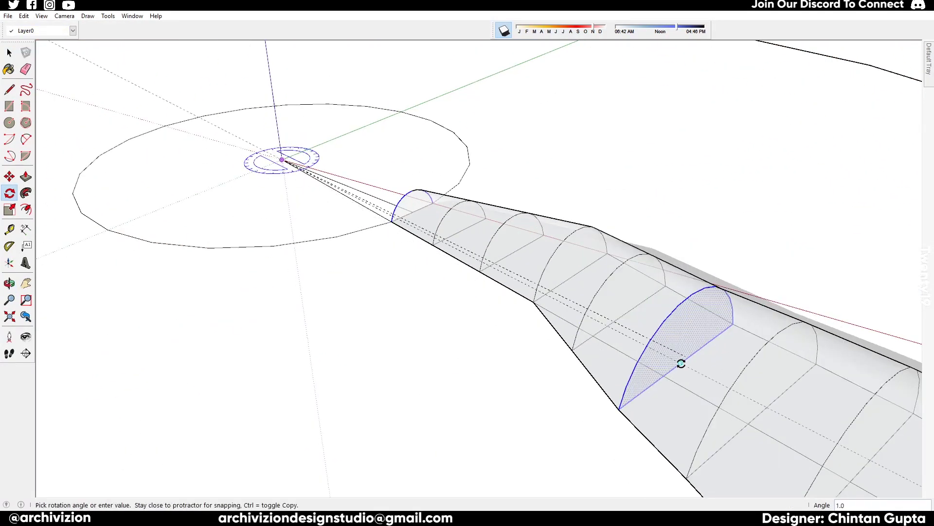
{"action": "key", "text": "Escape"}
{"action": "scroll", "coordinate": [686, 363], "scroll_direction": "down", "scroll_amount": 5}
Rotate the tenth cross-section from the outer end slightly about the circle centre to extend the curve inward.
{"action": "middle_click_drag", "start_coordinate": [689, 363], "coordinate": [730, 433]}
{"action": "scroll", "coordinate": [604, 291], "scroll_direction": "up", "scroll_amount": 6}
{"action": "left_click", "coordinate": [9, 52]}
{"action": "middle_click_drag", "start_coordinate": [705, 246], "coordinate": [712, 259]}
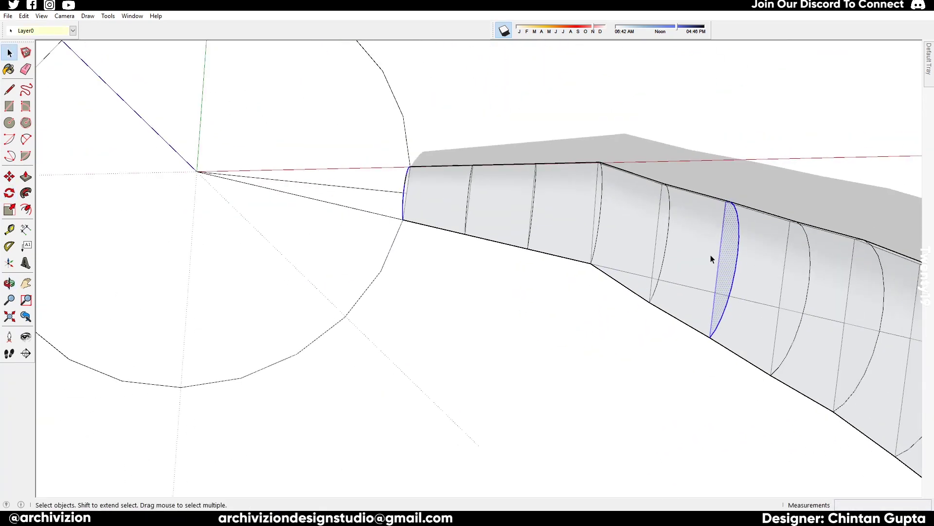
{"action": "scroll", "coordinate": [710, 259], "scroll_direction": "down", "scroll_amount": 3}
{"action": "middle_click_drag", "start_coordinate": [768, 97], "coordinate": [428, 188]}
{"action": "key", "text": "q"}
{"action": "scroll", "coordinate": [616, 349], "scroll_direction": "up", "scroll_amount": 4}
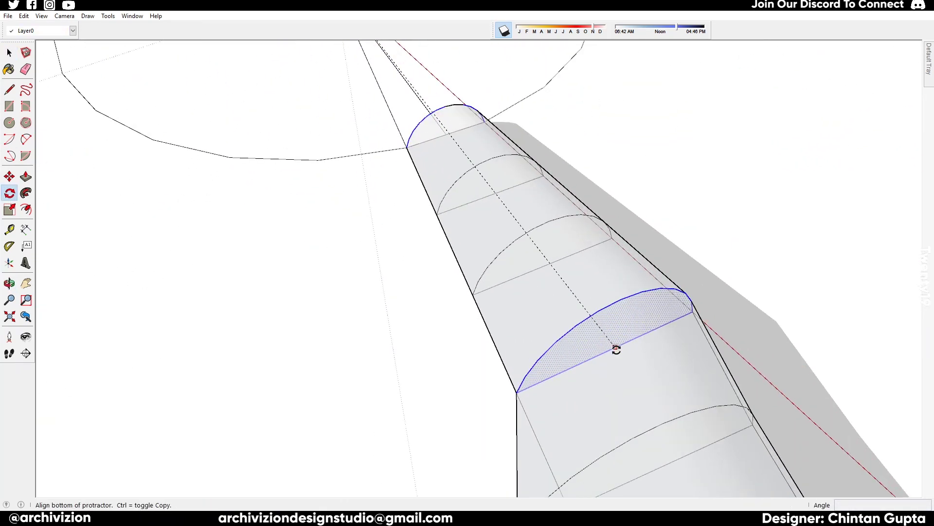
{"action": "key", "text": "Escape"}
{"action": "scroll", "coordinate": [583, 359], "scroll_direction": "down", "scroll_amount": 3}
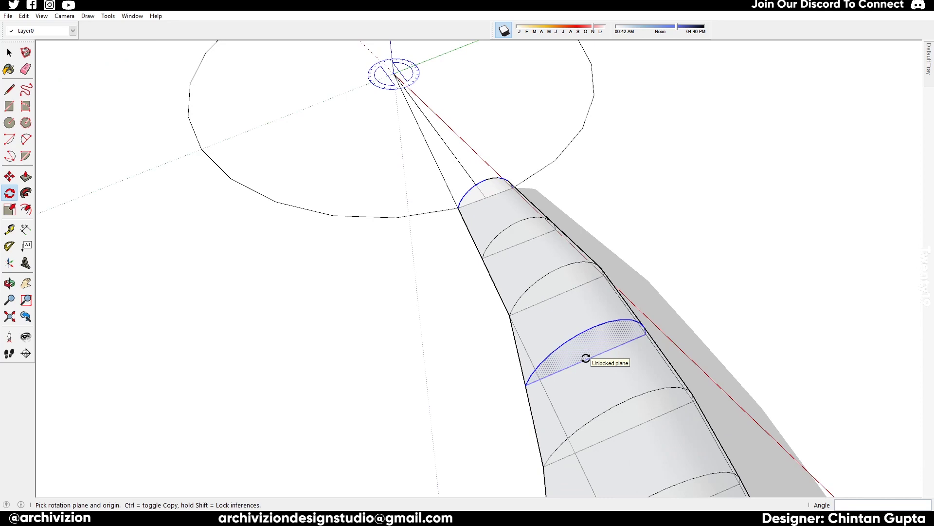
Fine-tune the ninth cross-section from the outer end by rotating it about 0.4 degrees around the circle centre.
{"action": "middle_click_drag", "start_coordinate": [586, 359], "coordinate": [681, 311]}
{"action": "left_click", "coordinate": [9, 53]}
{"action": "middle_click_drag", "start_coordinate": [516, 273], "coordinate": [413, 224]}
{"action": "scroll", "coordinate": [414, 224], "scroll_direction": "up", "scroll_amount": 3}
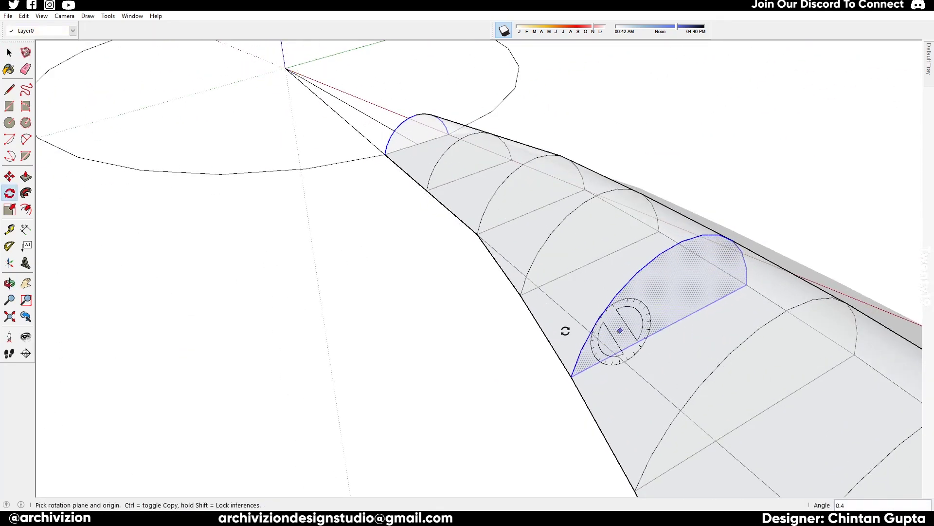
Rotate the eleventh cross-section from the outer end about the circle centre by about 1.1 degrees.
{"action": "middle_click_drag", "start_coordinate": [565, 331], "coordinate": [339, 281]}
{"action": "middle_click_drag", "start_coordinate": [387, 182], "coordinate": [69, 229]}
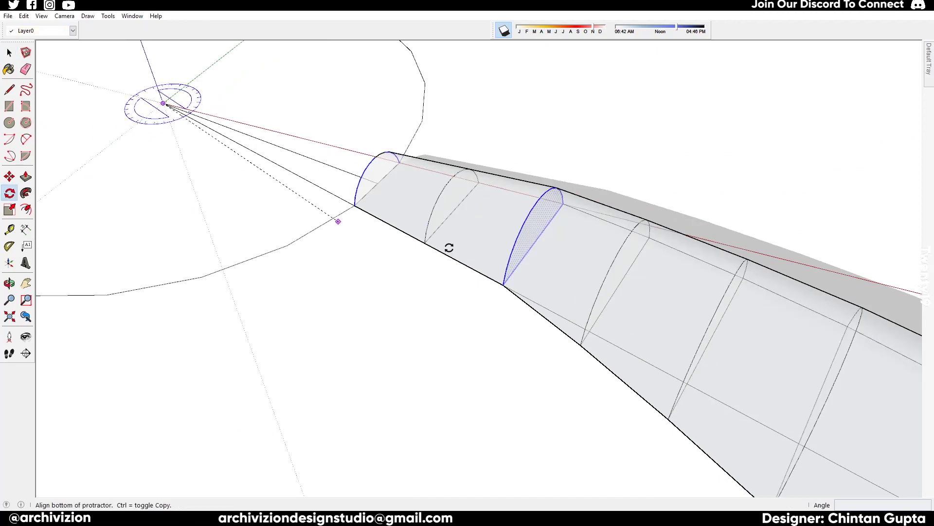
{"action": "scroll", "coordinate": [536, 247], "scroll_direction": "up", "scroll_amount": 2}
{"action": "left_click", "coordinate": [547, 241]}
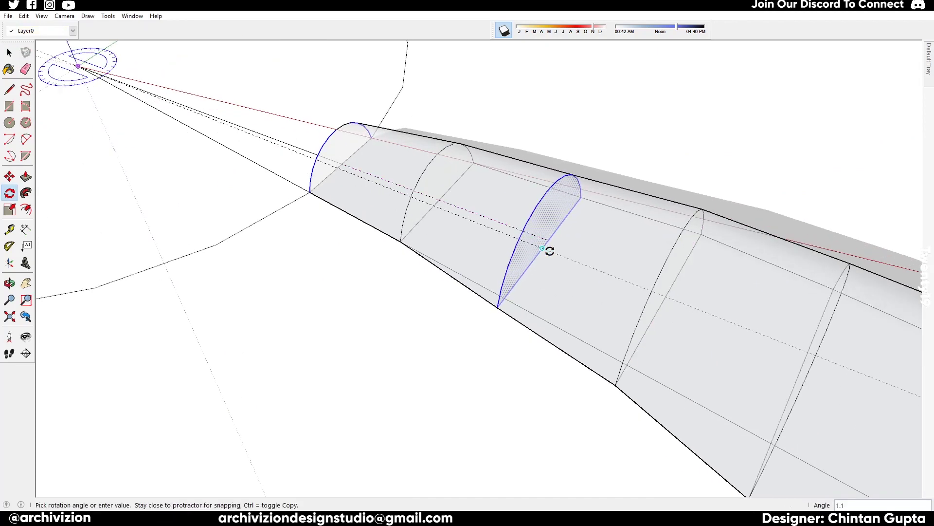
{"action": "left_click", "coordinate": [542, 249]}
{"action": "scroll", "coordinate": [450, 283], "scroll_direction": "down", "scroll_amount": 3}
Rotate the cross-section next to the inner end face slightly about the circle centre, completing the smooth twist.
{"action": "left_click", "coordinate": [9, 53]}
{"action": "middle_click_drag", "start_coordinate": [68, 82], "coordinate": [1, 127]}
{"action": "double_click", "coordinate": [396, 238]}
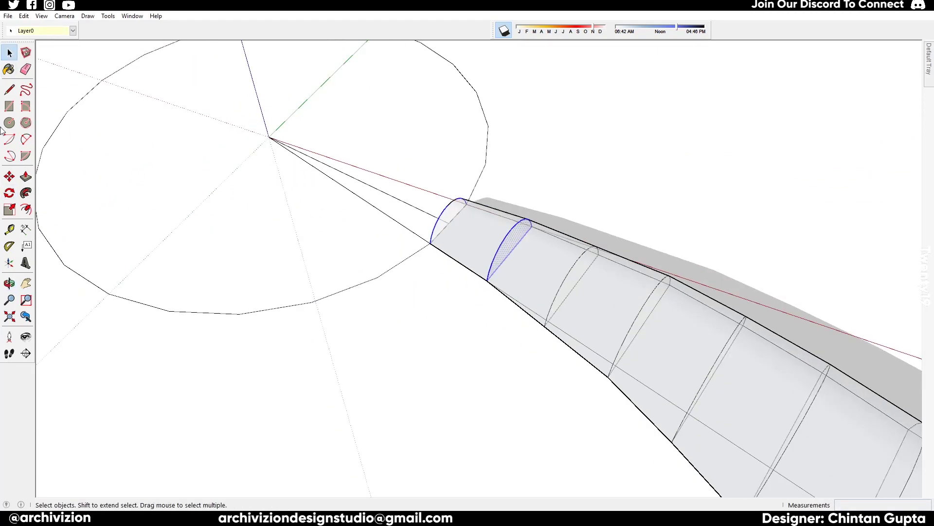
{"action": "left_click", "coordinate": [270, 141]}
{"action": "scroll", "coordinate": [535, 266], "scroll_direction": "up", "scroll_amount": 3}
{"action": "scroll", "coordinate": [438, 245], "scroll_direction": "down", "scroll_amount": 2}
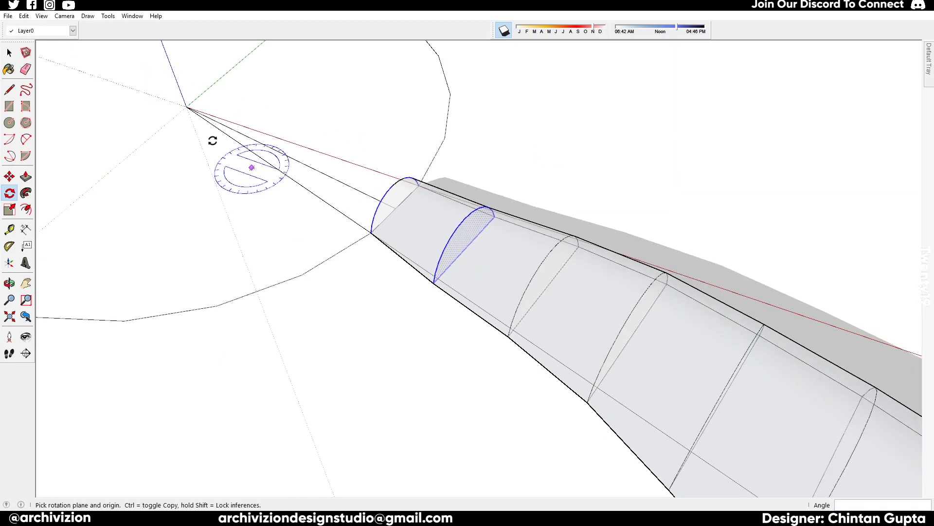
{"action": "left_click", "coordinate": [187, 107]}
{"action": "scroll", "coordinate": [467, 239], "scroll_direction": "up", "scroll_amount": 3}
{"action": "left_click", "coordinate": [464, 250]}
{"action": "scroll", "coordinate": [477, 246], "scroll_direction": "up", "scroll_amount": 4}
{"action": "scroll", "coordinate": [487, 250], "scroll_direction": "down", "scroll_amount": 3}
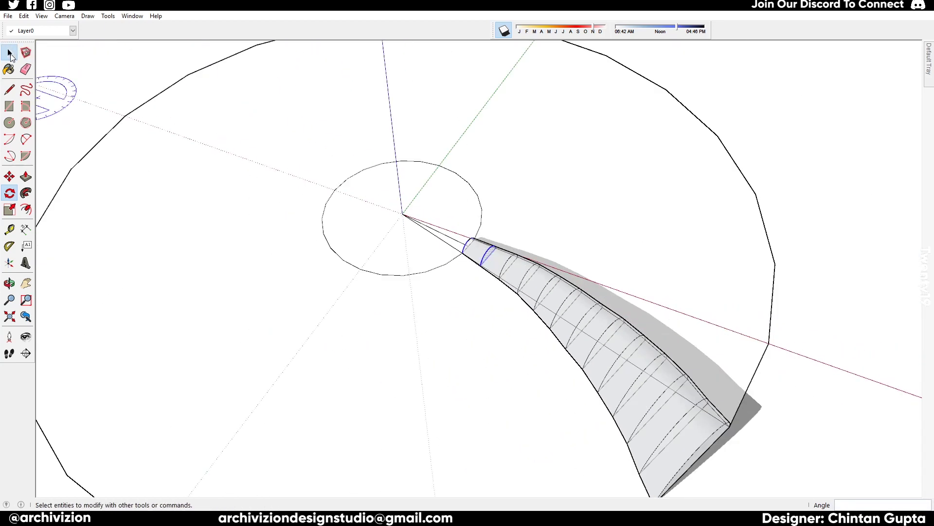
Select the entire twisted module and make it a component.
{"action": "scroll", "coordinate": [672, 374], "scroll_direction": "down", "scroll_amount": 2}
{"action": "triple_click", "coordinate": [672, 374]}
{"action": "scroll", "coordinate": [595, 334], "scroll_direction": "up", "scroll_amount": 3}
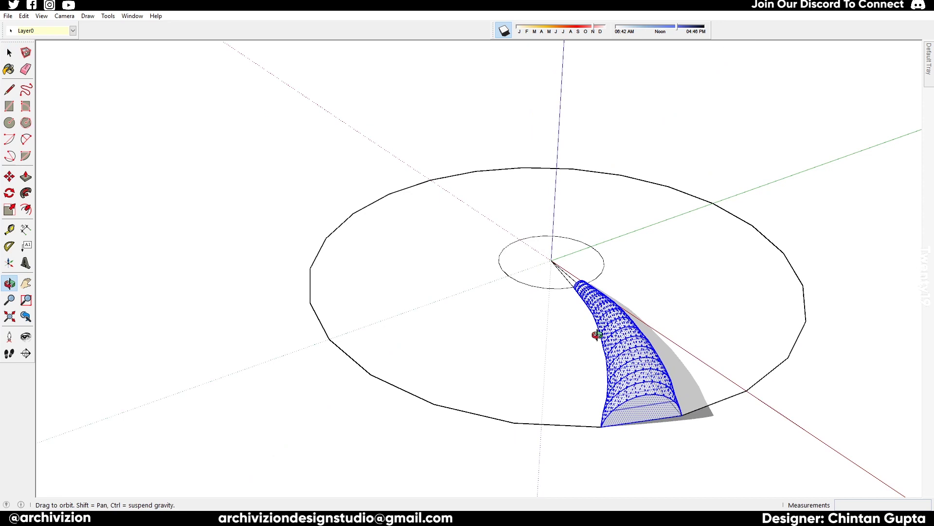
{"action": "right_click", "coordinate": [641, 410]}
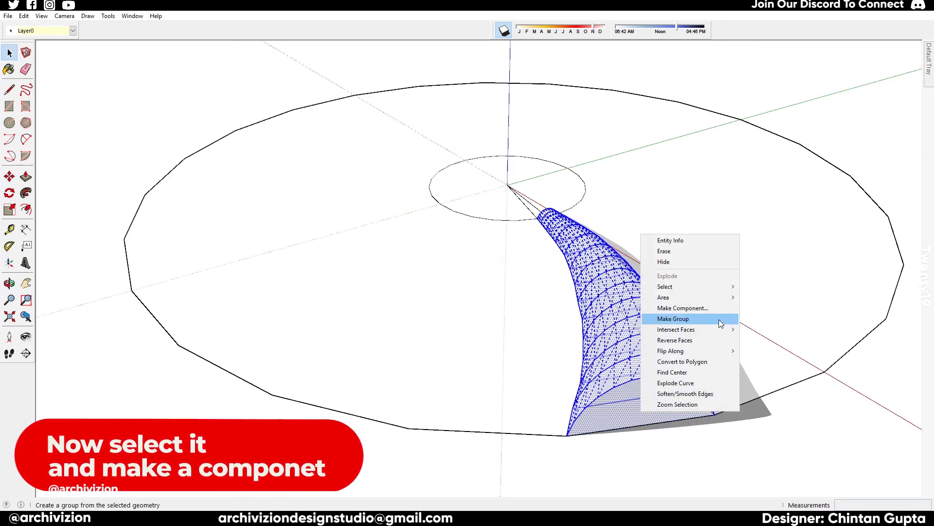
{"action": "left_click", "coordinate": [684, 308]}
{"action": "left_click", "coordinate": [480, 363]}
{"action": "scroll", "coordinate": [593, 340], "scroll_direction": "down", "scroll_amount": 2}
Rotate a copy of the component about the circle centre by one outer circle segment and multiply it to 23 copies.
{"action": "left_click", "coordinate": [594, 339]}
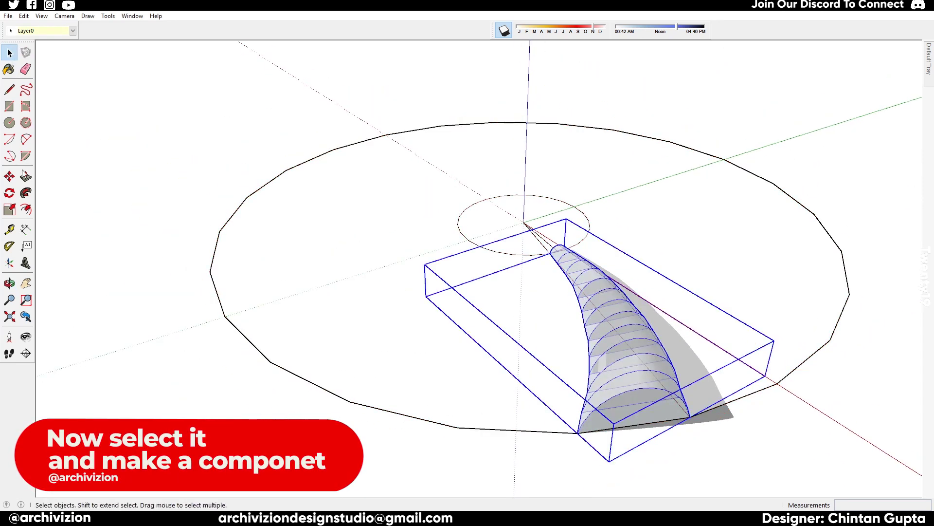
{"action": "key", "text": "q"}
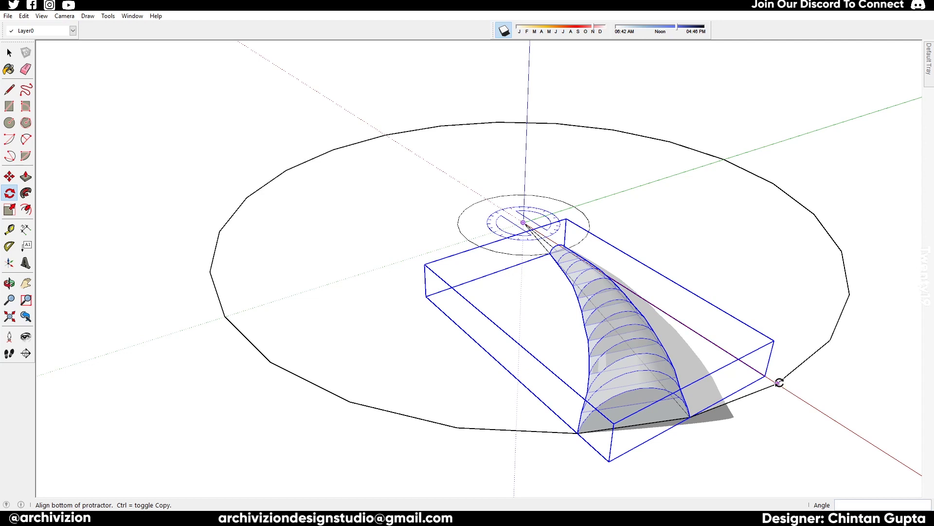
{"action": "left_click", "coordinate": [778, 383]}
{"action": "key", "text": "ctrl"}
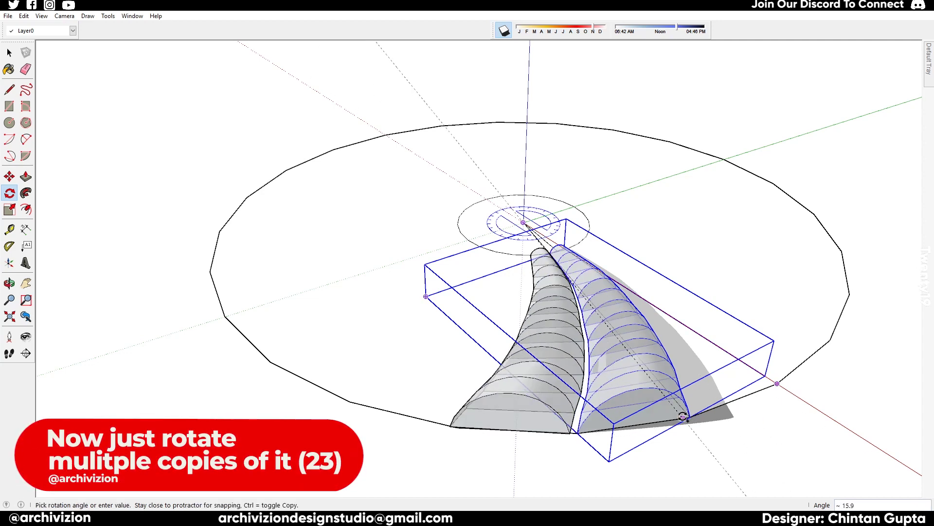
{"action": "left_click", "coordinate": [687, 417]}
{"action": "type", "text": "23"}
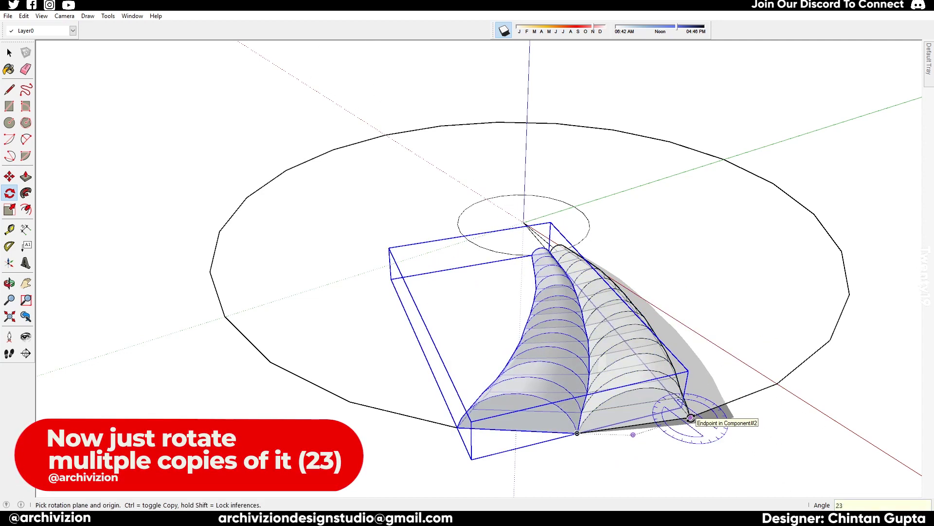
{"action": "type", "text": "*"}
{"action": "key", "text": "Return"}
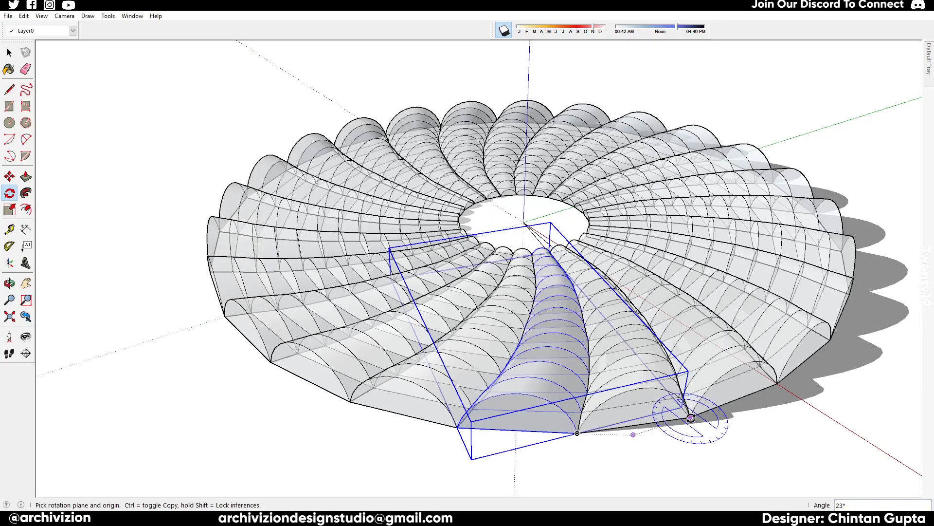
Select every alternate module around the whole ring.
{"action": "key", "text": "space"}
{"action": "left_click", "coordinate": [363, 365], "text": "shift"}
{"action": "middle_click_drag", "start_coordinate": [363, 365], "coordinate": [535, 389]}
{"action": "left_click", "coordinate": [358, 356], "text": "shift"}
{"action": "left_click", "coordinate": [348, 384], "text": "shift"}
{"action": "middle_click_drag", "start_coordinate": [349, 384], "coordinate": [467, 389]}
{"action": "left_click", "coordinate": [273, 352], "text": "shift"}
{"action": "middle_click_drag", "start_coordinate": [273, 352], "coordinate": [438, 375]}
{"action": "left_click", "coordinate": [359, 358], "text": "shift"}
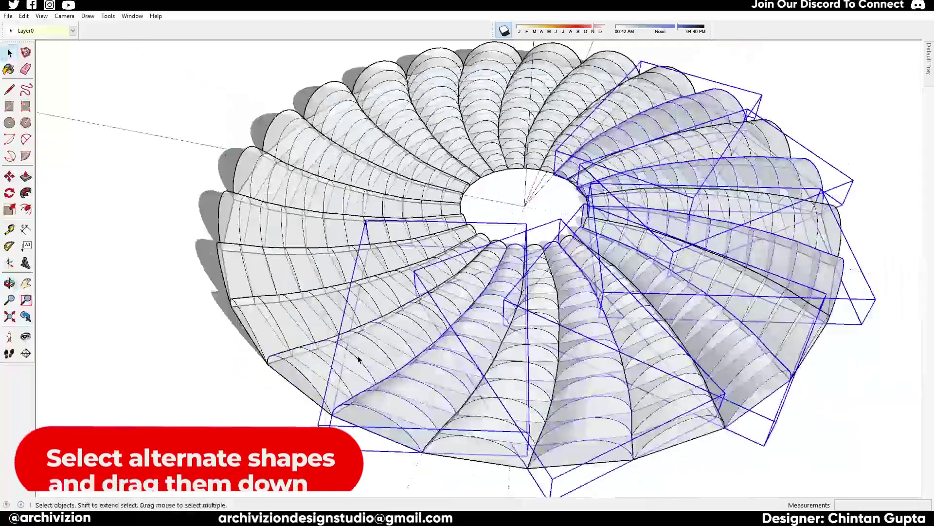
{"action": "middle_click_drag", "start_coordinate": [359, 358], "coordinate": [487, 370]}
{"action": "left_click", "coordinate": [229, 325], "text": "shift"}
{"action": "middle_click_drag", "start_coordinate": [229, 326], "coordinate": [414, 350]}
{"action": "left_click", "coordinate": [345, 309], "text": "shift"}
Move the selected alternate modules straight down below the ring.
{"action": "scroll", "coordinate": [346, 308], "scroll_direction": "down", "scroll_amount": 10}
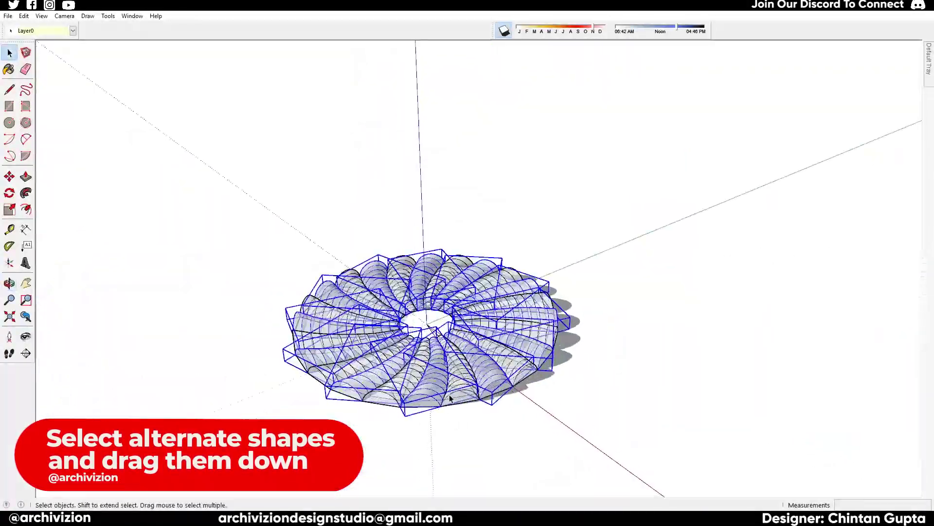
{"action": "middle_click_drag", "start_coordinate": [450, 398], "coordinate": [340, 356]}
{"action": "scroll", "coordinate": [494, 315], "scroll_direction": "up", "scroll_amount": 3}
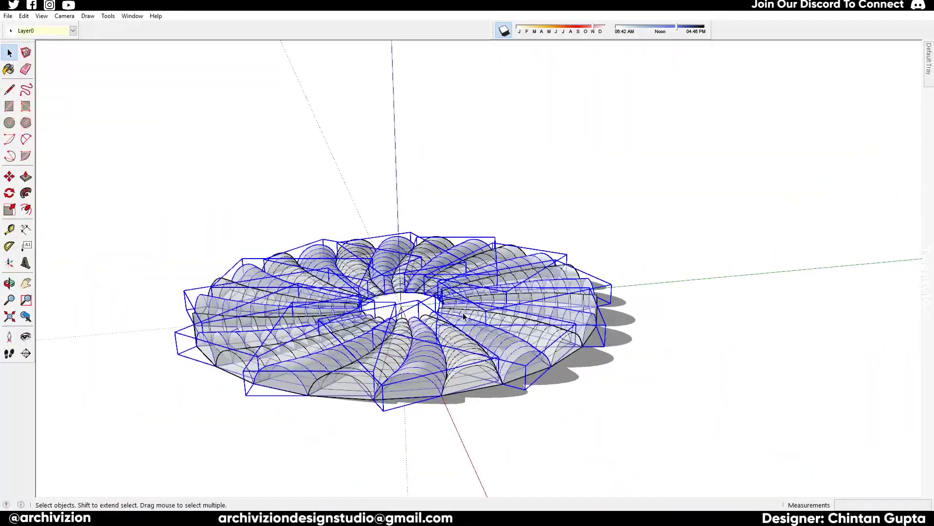
{"action": "key", "text": "m"}
{"action": "left_click", "coordinate": [402, 307]}
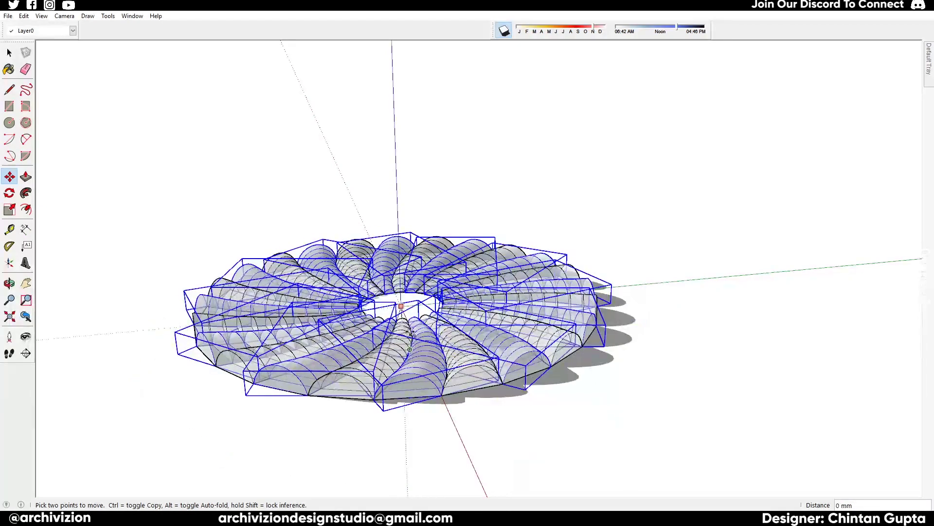
Flip the lowered modules upside down and move them back up into the gaps between the upright ones.
{"action": "middle_click_drag", "start_coordinate": [395, 409], "coordinate": [457, 462]}
{"action": "right_click", "coordinate": [372, 390]}
{"action": "mouse_move", "coordinate": [422, 347]}
{"action": "left_click", "coordinate": [504, 368]}
{"action": "scroll", "coordinate": [448, 431], "scroll_direction": "up", "scroll_amount": 3}
{"action": "left_click", "coordinate": [480, 443]}
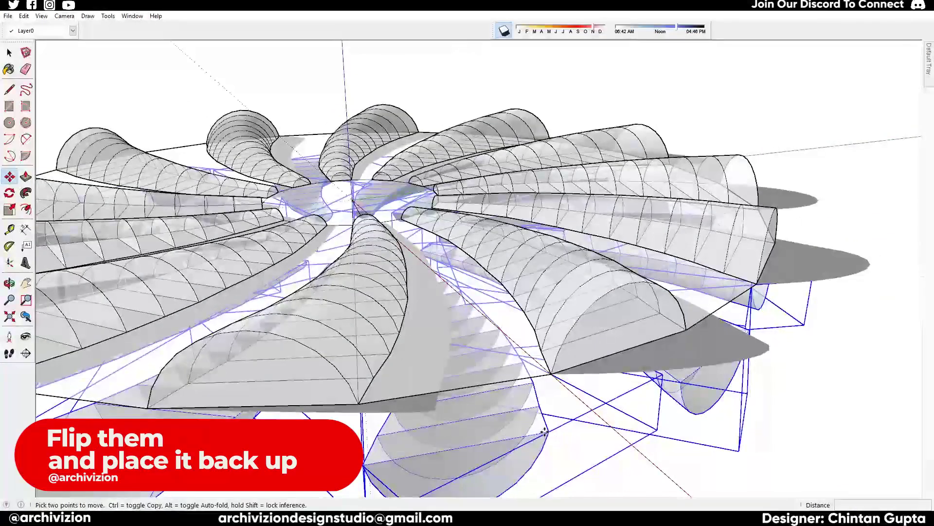
{"action": "left_click", "coordinate": [481, 378]}
Unlock the base circle group beneath the ring and delete it.
{"action": "middle_click_drag", "start_coordinate": [356, 209], "coordinate": [368, 262]}
{"action": "scroll", "coordinate": [368, 262], "scroll_direction": "down", "scroll_amount": 1}
{"action": "key", "text": "space"}
{"action": "left_click", "coordinate": [403, 246]}
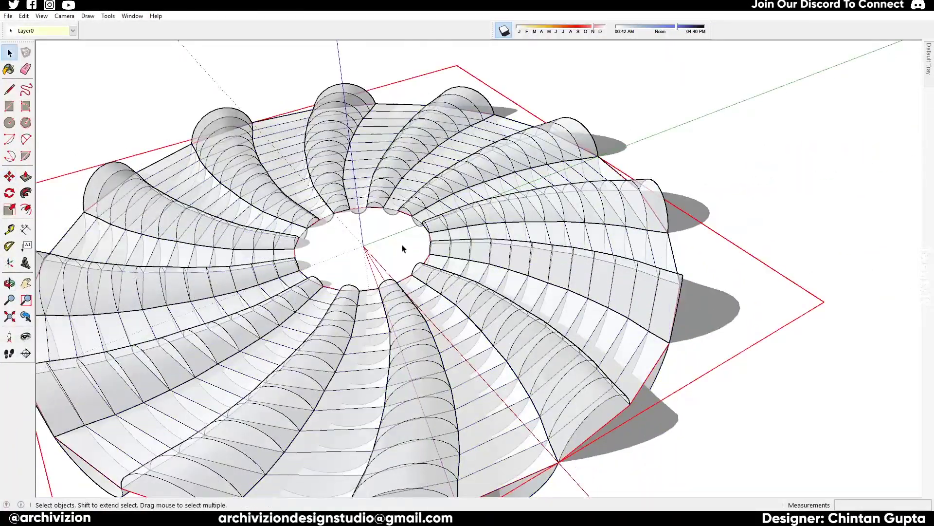
{"action": "key", "text": "Delete"}
{"action": "right_click", "coordinate": [402, 254]}
{"action": "left_click", "coordinate": [433, 294]}
{"action": "key", "text": "Delete"}
Open one flipped module's component for editing and erase the cross lines of its flat base to remove the base faces.
{"action": "middle_click_drag", "start_coordinate": [423, 275], "coordinate": [433, 288]}
{"action": "scroll", "coordinate": [475, 422], "scroll_direction": "down", "scroll_amount": 3}
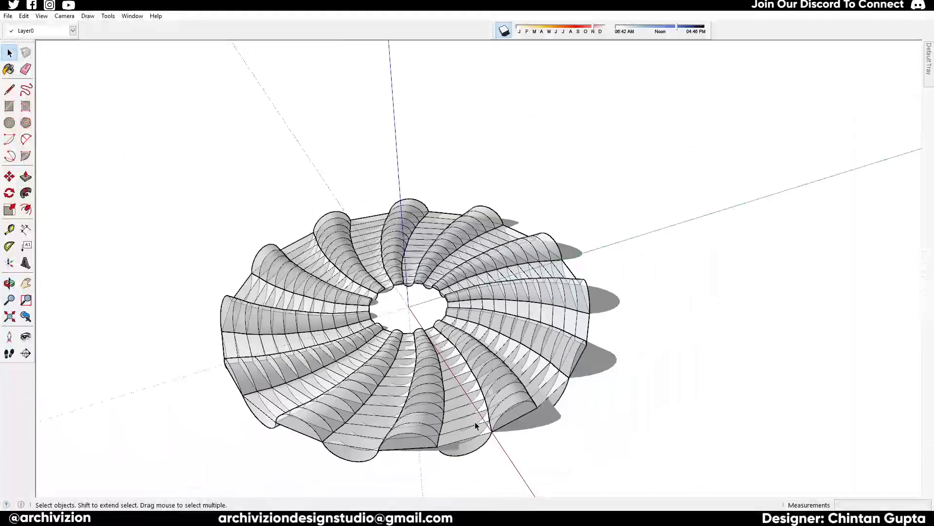
{"action": "scroll", "coordinate": [475, 421], "scroll_direction": "up", "scroll_amount": 2}
{"action": "middle_click_drag", "start_coordinate": [475, 422], "coordinate": [479, 399]}
{"action": "middle_click_drag", "start_coordinate": [472, 212], "coordinate": [480, 272]}
{"action": "scroll", "coordinate": [486, 415], "scroll_direction": "up", "scroll_amount": 3}
{"action": "triple_click", "coordinate": [506, 418]}
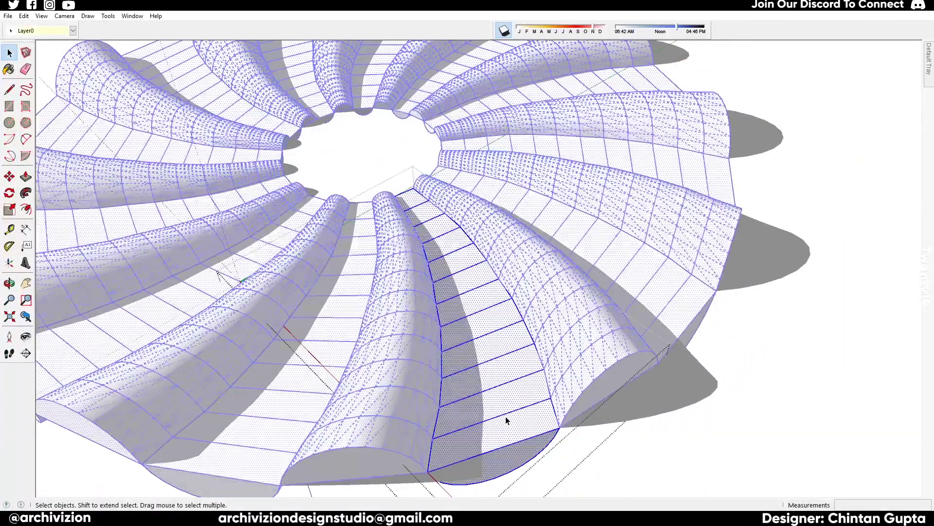
{"action": "key", "text": "e"}
{"action": "left_click_drag", "start_coordinate": [496, 425], "coordinate": [469, 311]}
{"action": "scroll", "coordinate": [468, 307], "scroll_direction": "up", "scroll_amount": 2}
{"action": "left_click_drag", "start_coordinate": [469, 312], "coordinate": [411, 186]}
{"action": "scroll", "coordinate": [490, 330], "scroll_direction": "down", "scroll_amount": 4}
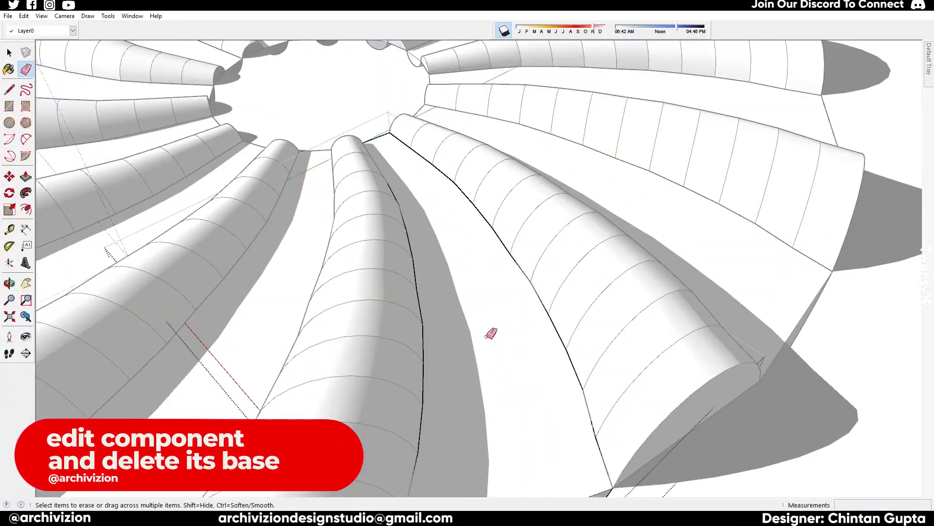
Delete the remaining flat faces closing the modules' outer ends and exit component editing.
{"action": "mouse_move", "coordinate": [490, 329]}
{"action": "middle_mouse_down"}
{"action": "mouse_move", "coordinate": [444, 326]}
{"action": "mouse_move", "coordinate": [457, 317]}
{"action": "mouse_move", "coordinate": [371, 244]}
{"action": "mouse_move", "coordinate": [439, 256]}
{"action": "mouse_move", "coordinate": [466, 346]}
{"action": "mouse_move", "coordinate": [302, 359]}
{"action": "mouse_move", "coordinate": [434, 413]}
{"action": "mouse_move", "coordinate": [511, 373]}
{"action": "mouse_move", "coordinate": [458, 356]}
{"action": "mouse_move", "coordinate": [468, 384]}
{"action": "middle_mouse_up"}
{"action": "key", "text": "space"}
{"action": "left_click", "coordinate": [466, 294]}
{"action": "right_click", "coordinate": [465, 291]}
{"action": "left_click", "coordinate": [490, 306]}
{"action": "scroll", "coordinate": [311, 358], "scroll_direction": "up", "scroll_amount": 2}
{"action": "key", "text": "Delete"}
{"action": "left_click", "coordinate": [323, 356]}
{"action": "key", "text": "Delete"}
{"action": "scroll", "coordinate": [328, 358], "scroll_direction": "down", "scroll_amount": 3}
{"action": "left_click", "coordinate": [433, 414]}
{"action": "scroll", "coordinate": [458, 360], "scroll_direction": "down", "scroll_amount": 3}
Group all the modules of the ring and move the group straight up above the ground.
{"action": "left_click_drag", "start_coordinate": [684, 365], "coordinate": [225, 182]}
{"action": "key", "text": "g"}
{"action": "key", "text": "m"}
{"action": "left_click", "coordinate": [445, 279]}
{"action": "left_click", "coordinate": [437, 244]}
{"action": "key", "text": "space"}
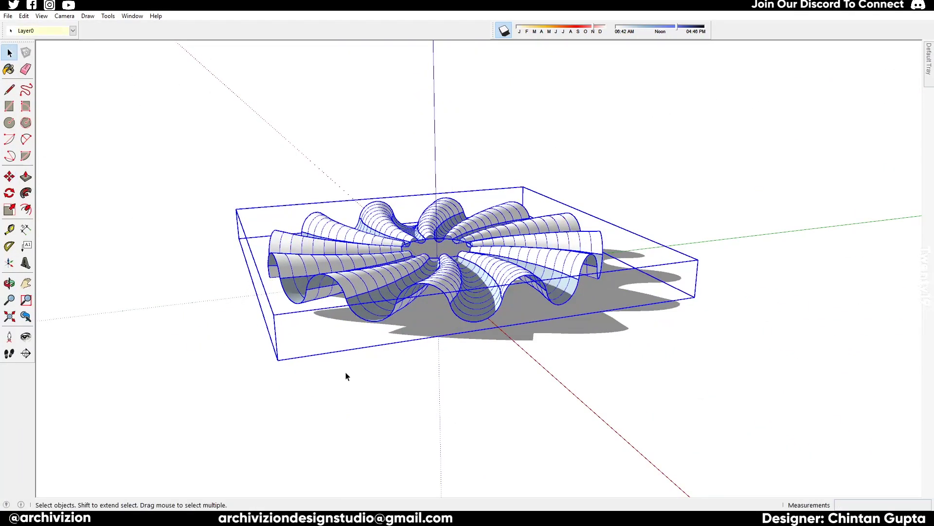
{"action": "left_click", "coordinate": [346, 376]}
Paint the whole roof group with the orange material Color C05.
{"action": "middle_click_drag", "start_coordinate": [346, 376], "coordinate": [759, 343]}
{"action": "scroll", "coordinate": [759, 342], "scroll_direction": "down", "scroll_amount": 1}
{"action": "left_click_drag", "start_coordinate": [713, 394], "coordinate": [299, 156]}
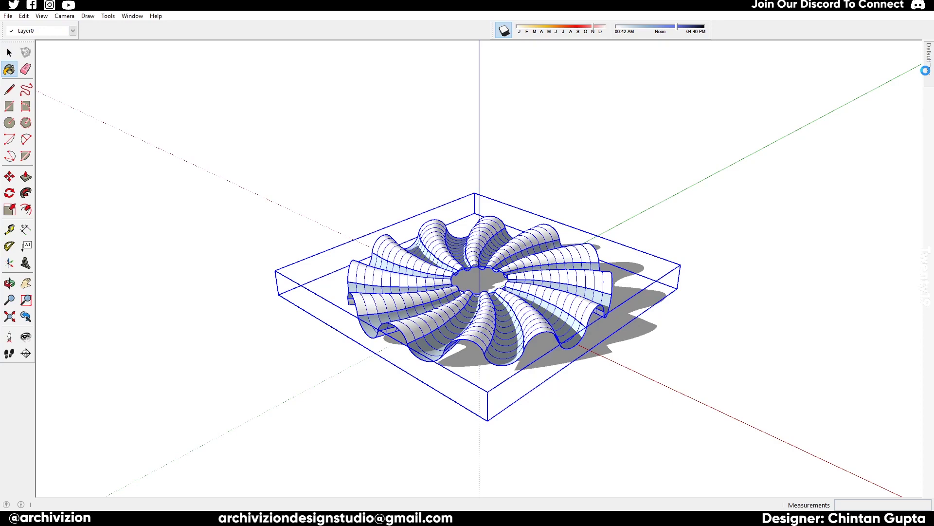
{"action": "left_click", "coordinate": [513, 311]}
{"action": "mouse_move", "coordinate": [928, 61]}
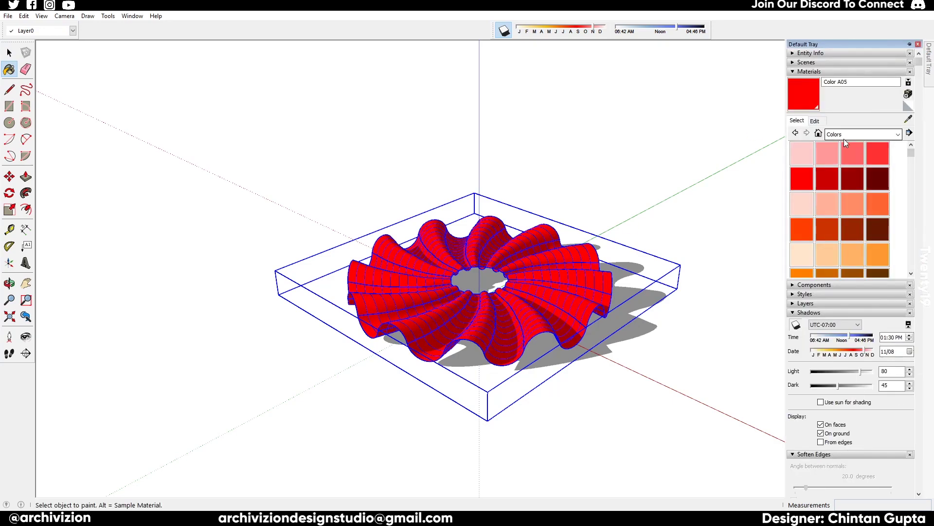
{"action": "scroll", "coordinate": [848, 176], "scroll_direction": "down", "scroll_amount": 1}
{"action": "left_click", "coordinate": [811, 215]}
{"action": "left_click", "coordinate": [501, 317]}
{"action": "key", "text": "space"}
{"action": "left_click", "coordinate": [489, 284]}
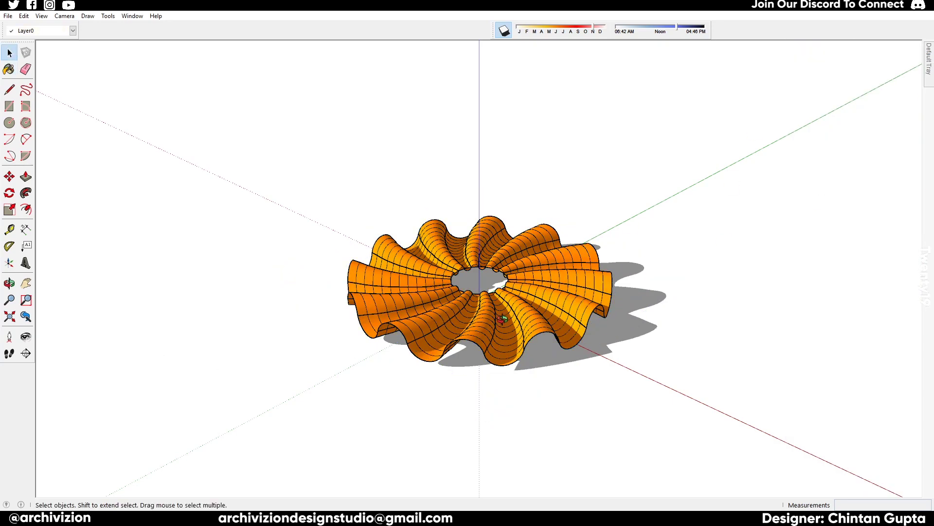
Open a module's component inside the roof group and delete its inner end face and the straight edge across the opening.
{"action": "middle_click_drag", "start_coordinate": [501, 317], "coordinate": [604, 242]}
{"action": "scroll", "coordinate": [604, 242], "scroll_direction": "up", "scroll_amount": 3}
{"action": "scroll", "coordinate": [627, 191], "scroll_direction": "up", "scroll_amount": 8}
{"action": "triple_click", "coordinate": [524, 184]}
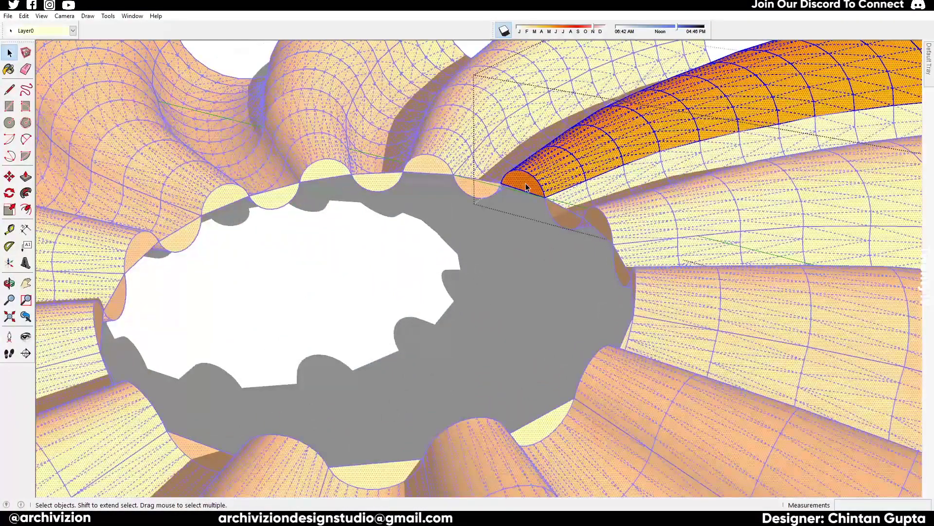
{"action": "left_click", "coordinate": [536, 183]}
{"action": "scroll", "coordinate": [531, 193], "scroll_direction": "up", "scroll_amount": 3}
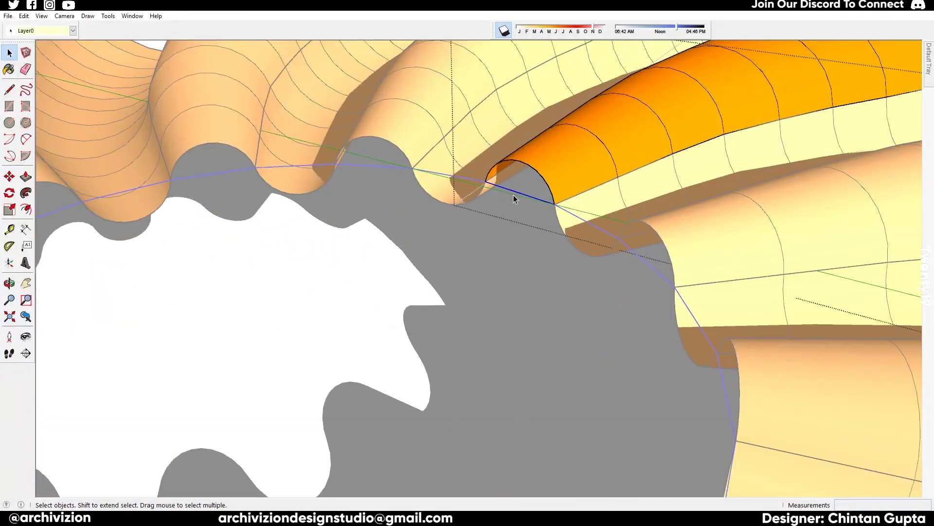
{"action": "key", "text": "Delete"}
{"action": "scroll", "coordinate": [450, 249], "scroll_direction": "down", "scroll_amount": 3}
{"action": "left_click", "coordinate": [433, 276]}
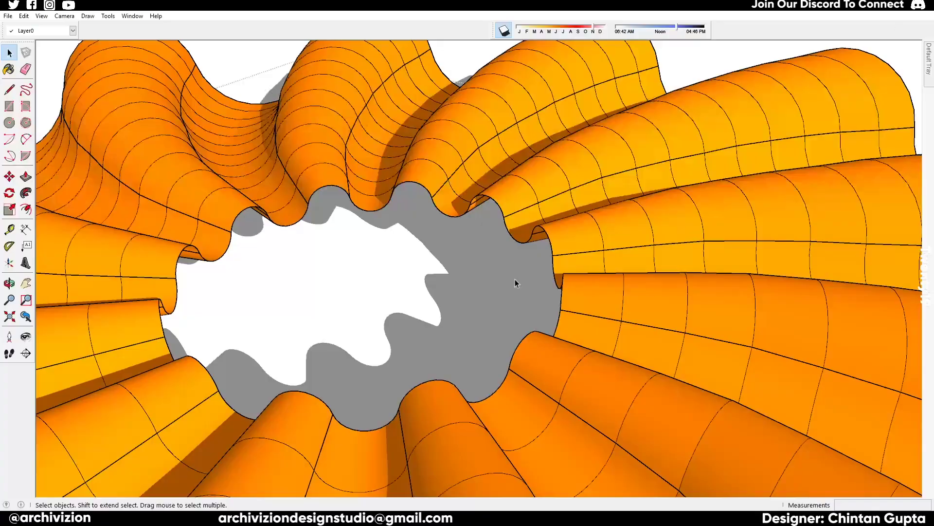
Explode the roof group and the module components inside it into plain geometry.
{"action": "scroll", "coordinate": [502, 292], "scroll_direction": "down", "scroll_amount": 6}
{"action": "middle_click_drag", "start_coordinate": [550, 428], "coordinate": [352, 322]}
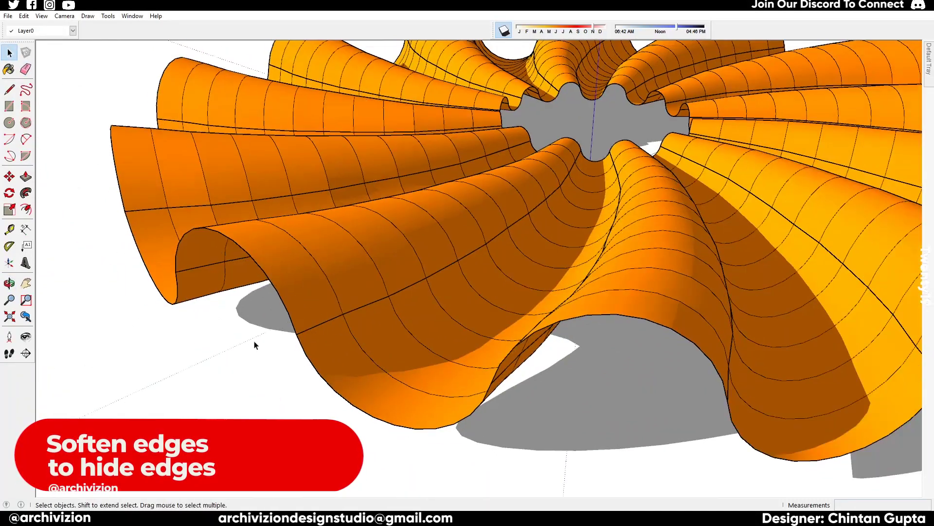
{"action": "left_click_drag", "start_coordinate": [575, 393], "coordinate": [152, 125]}
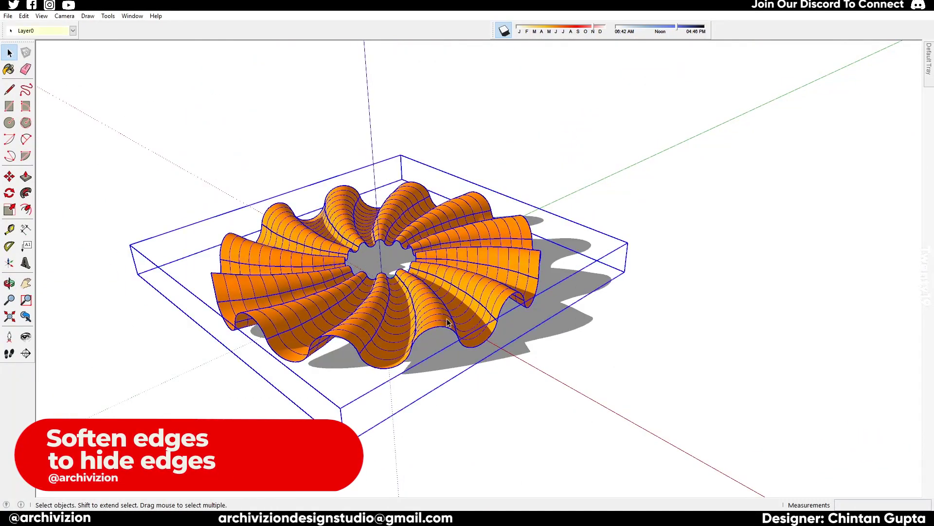
{"action": "right_click", "coordinate": [433, 315]}
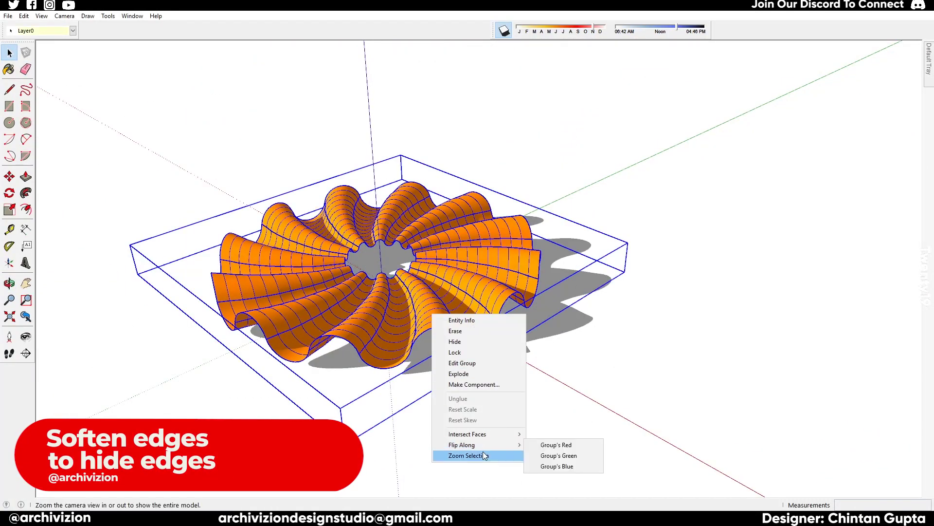
{"action": "left_click", "coordinate": [487, 374]}
{"action": "right_click", "coordinate": [394, 285]}
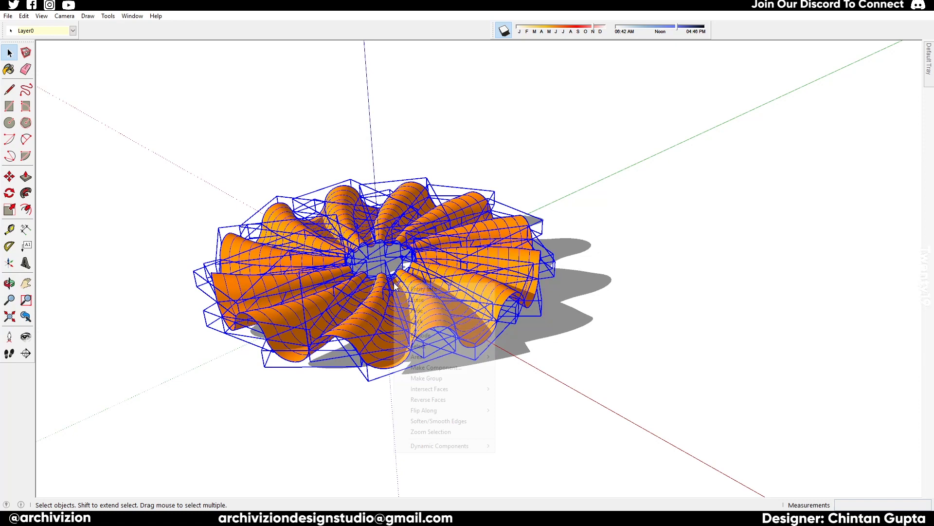
{"action": "left_click", "coordinate": [419, 335]}
Soften and smooth the edges across the whole roof surface, with the angle between normals at 94.1 degrees.
{"action": "right_click", "coordinate": [437, 312]}
{"action": "left_click", "coordinate": [489, 475]}
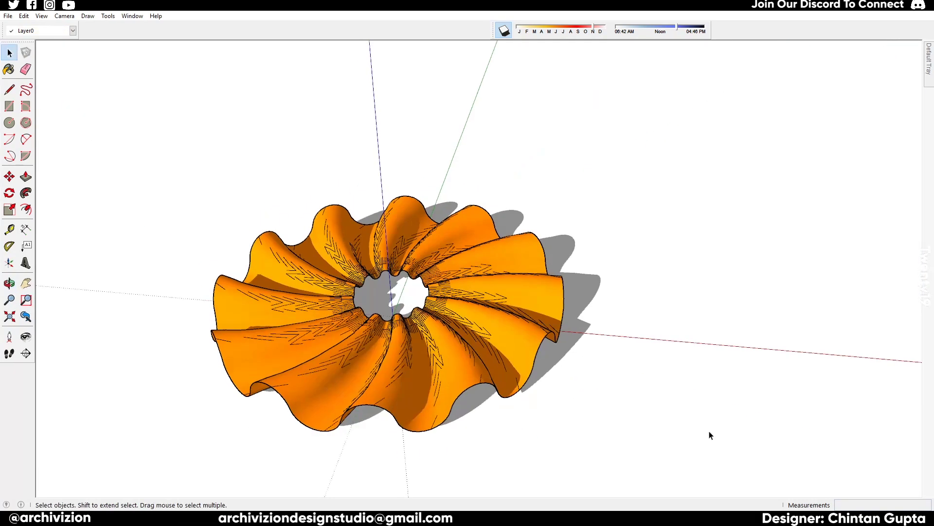
{"action": "right_click", "coordinate": [545, 316]}
{"action": "left_click", "coordinate": [663, 314]}
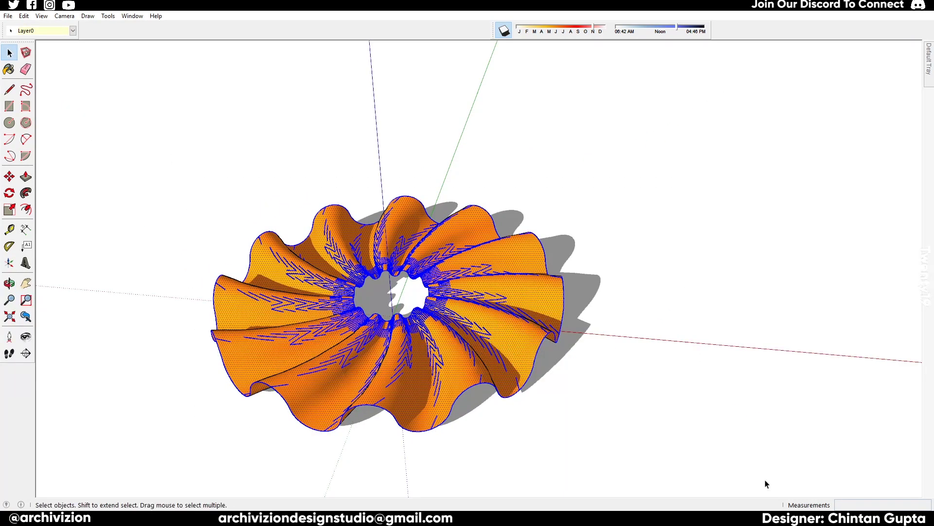
{"action": "mouse_move", "coordinate": [933, 75]}
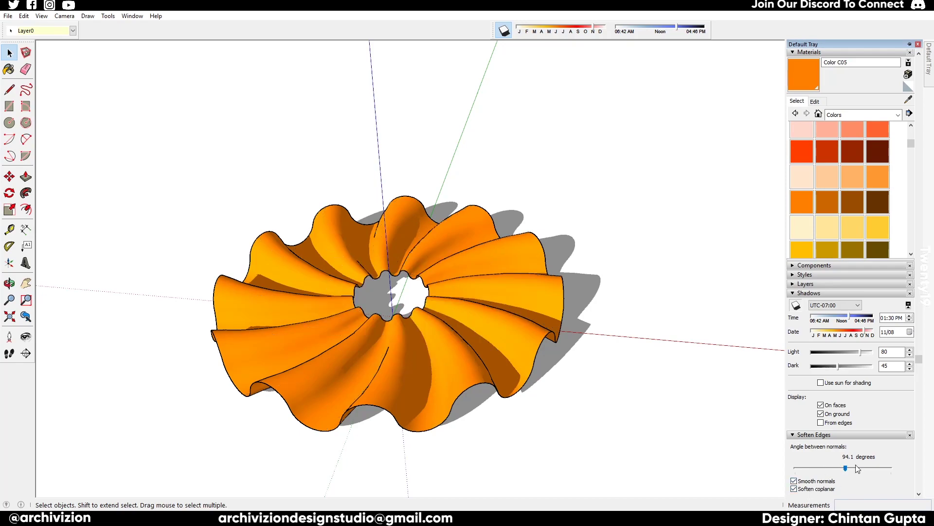